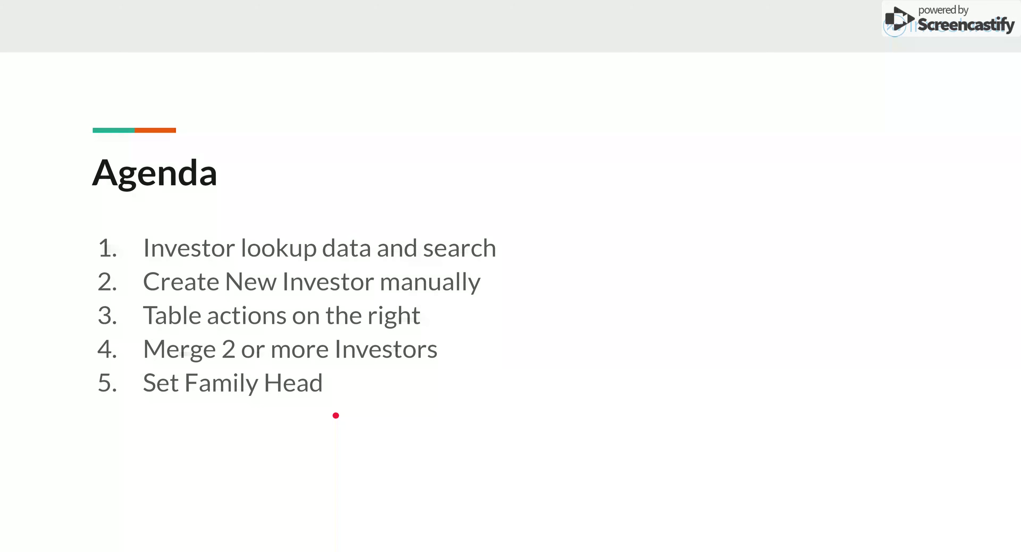
# Leave the agenda slides for the Investwell dashboard and open the Investor Lookup page
pyautogui.hotkey('ctrl', '1')
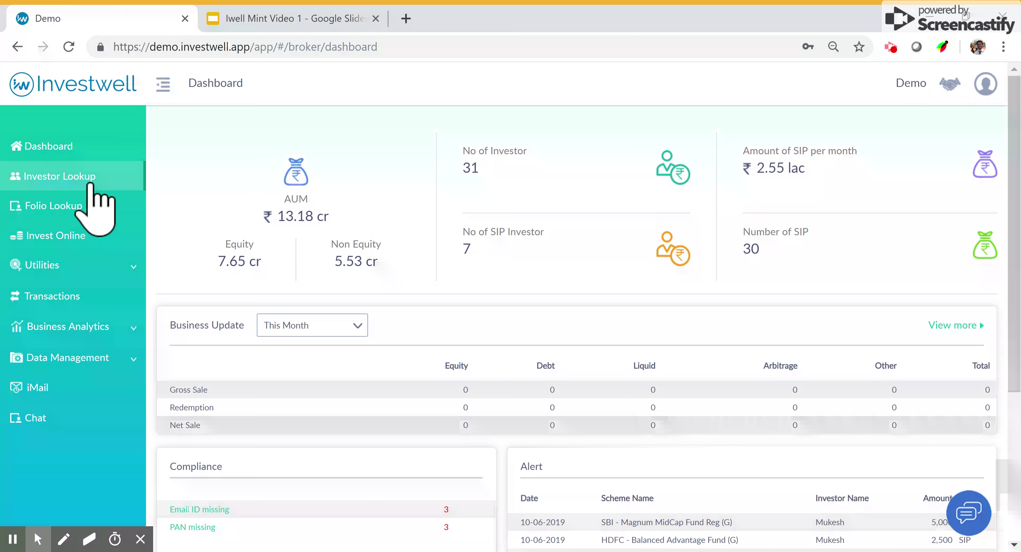
pyautogui.click(67, 181)
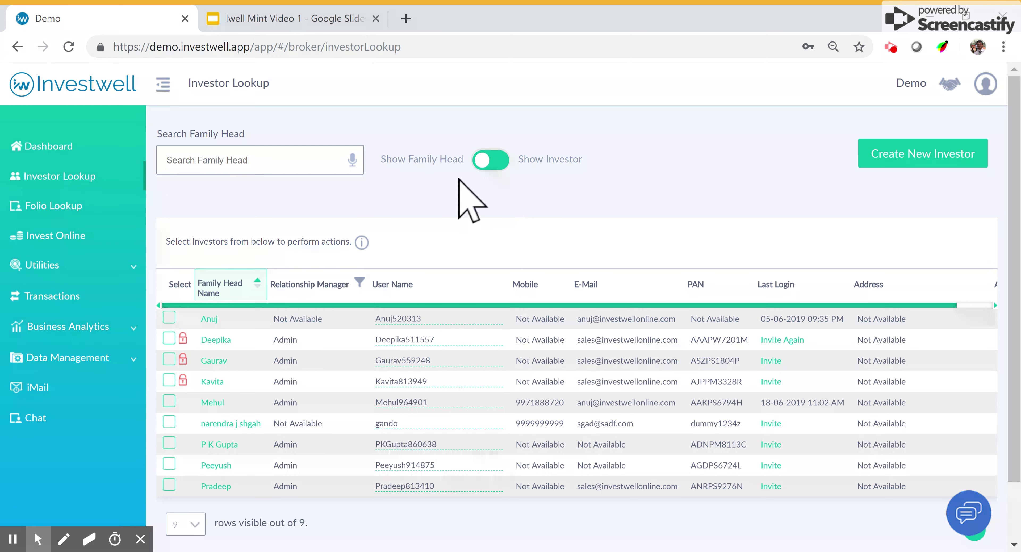
# Switch Investor Lookup to Show Investor, scan its columns, then search 'r' and clear the search
pyautogui.click(491, 163)
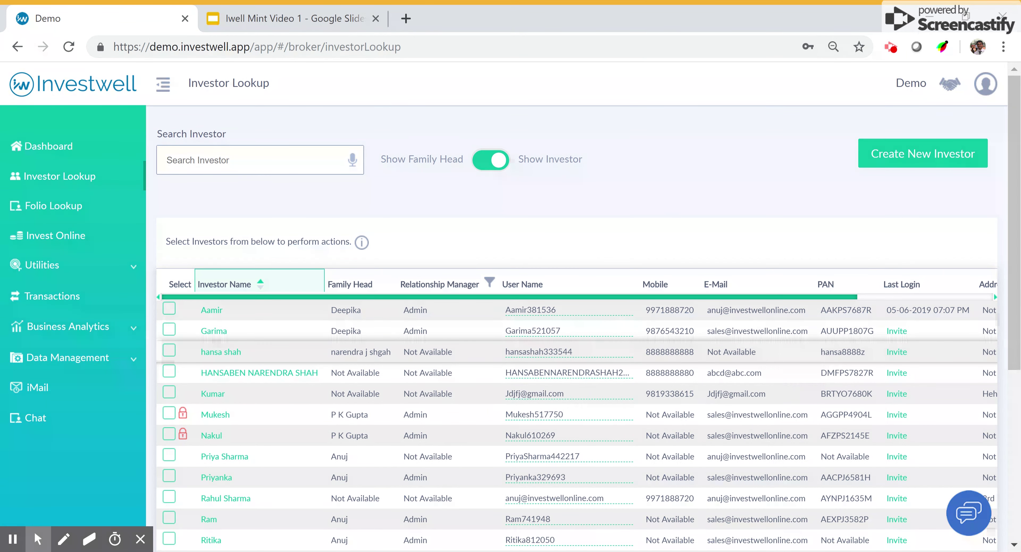
pyautogui.hscroll(3, 745, 359)
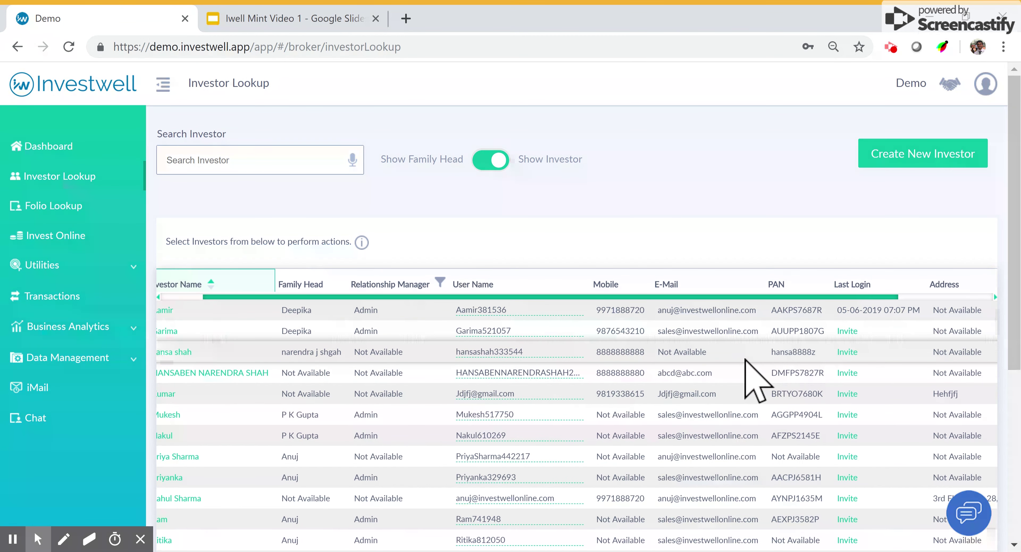
pyautogui.hscroll(-1, 745, 359)
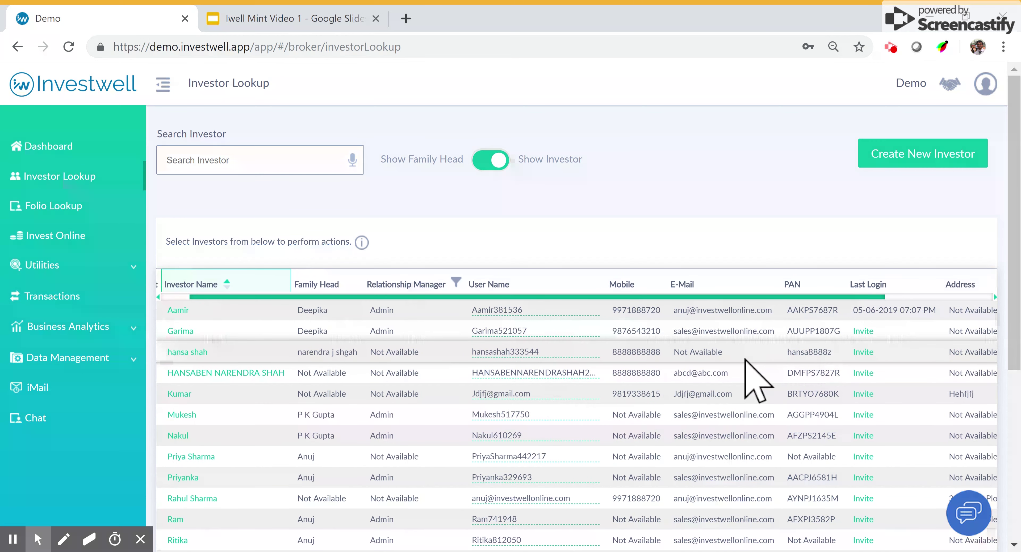
pyautogui.hscroll(-1, 745, 359)
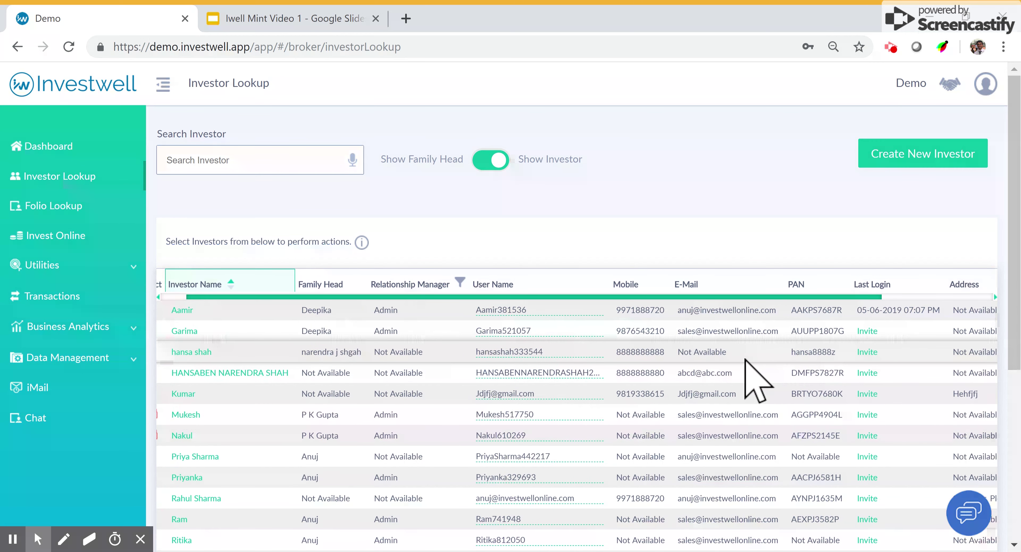
pyautogui.hscroll(-1, 744, 359)
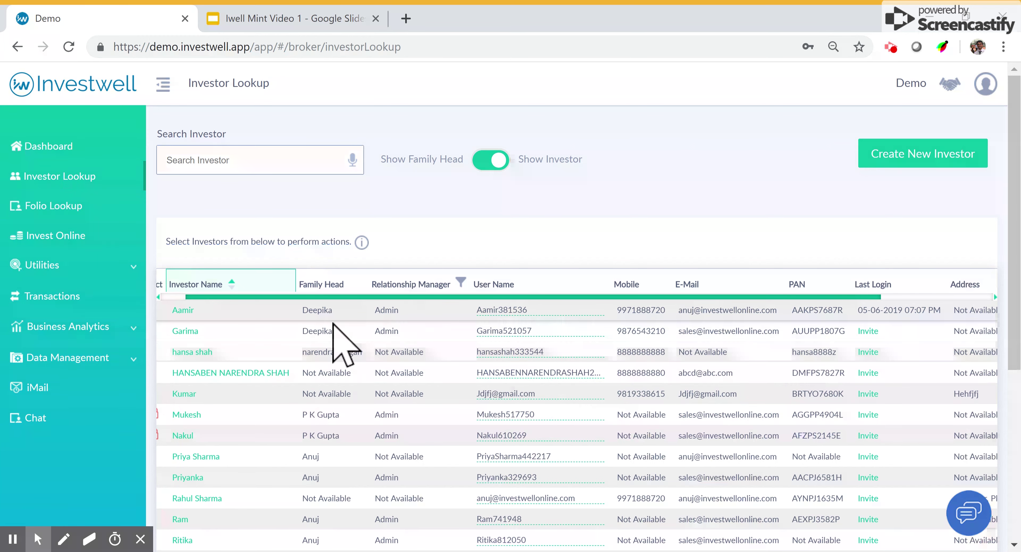
pyautogui.hscroll(-3, 317, 362)
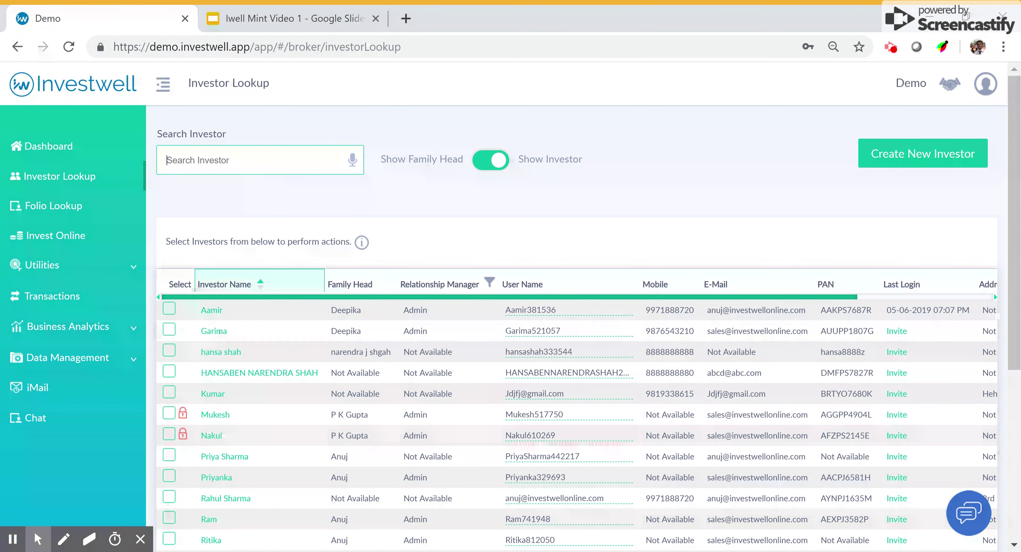
pyautogui.write('r')
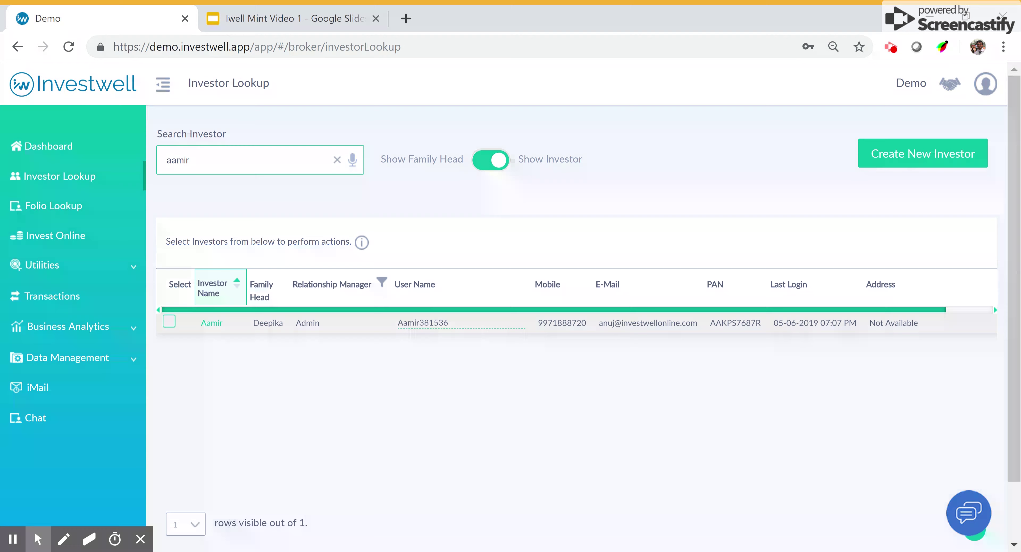
pyautogui.click(337, 160)
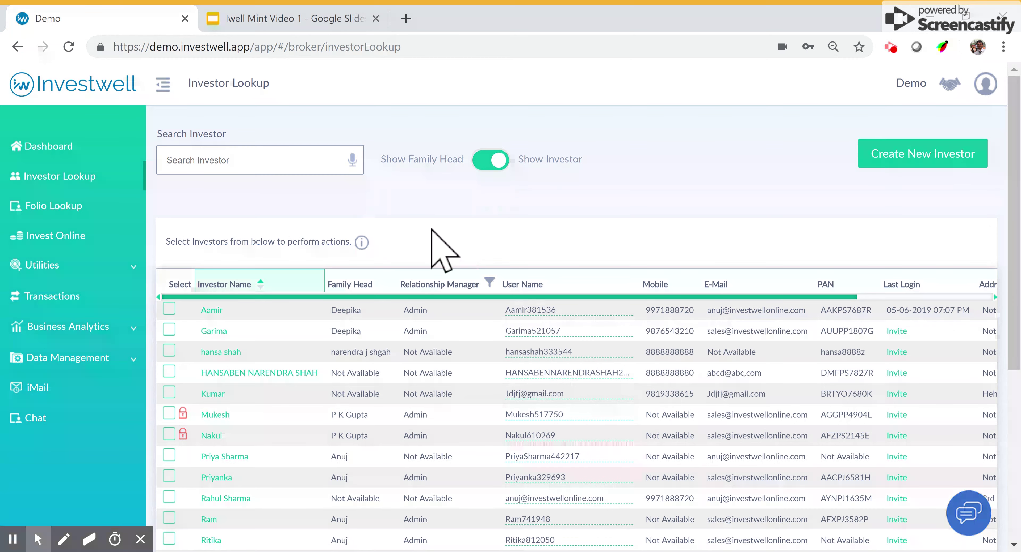
pyautogui.hscroll(4, 537, 354)
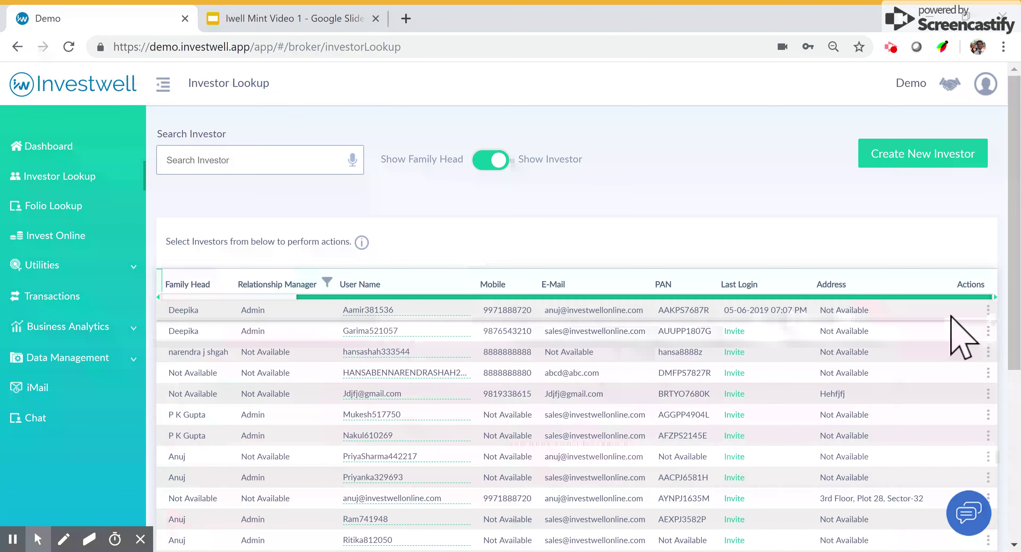
pyautogui.click(987, 310)
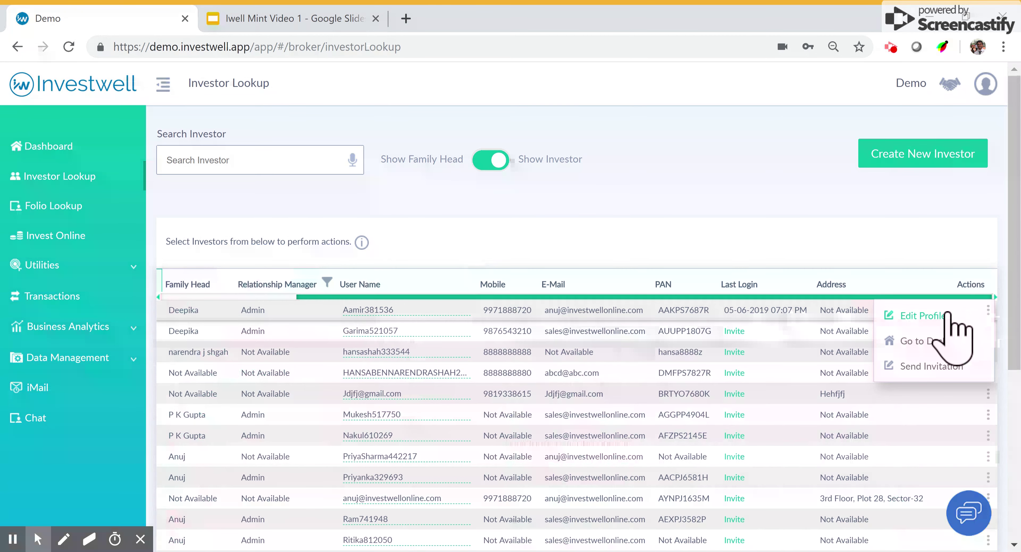
pyautogui.click(939, 317)
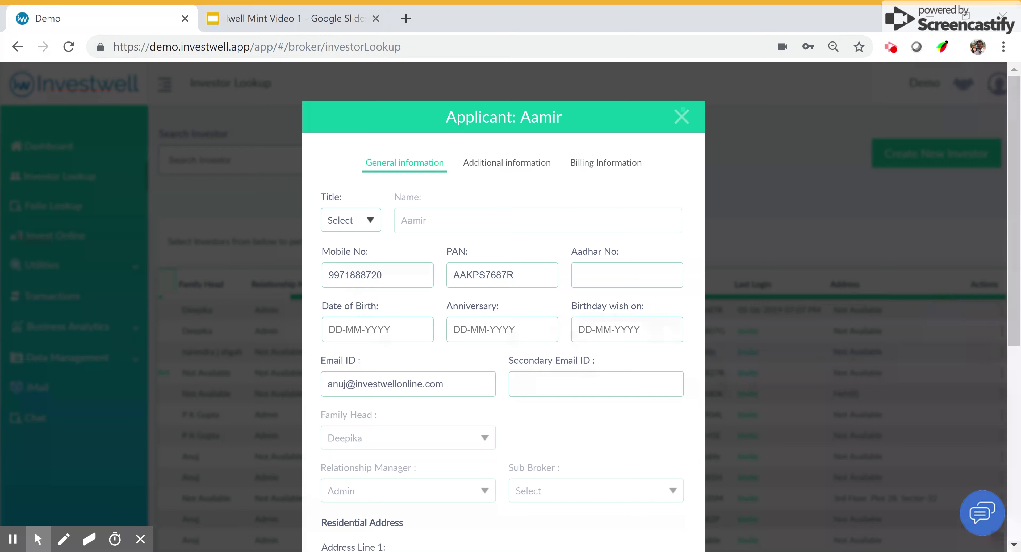
pyautogui.scroll(-5, 476, 348)
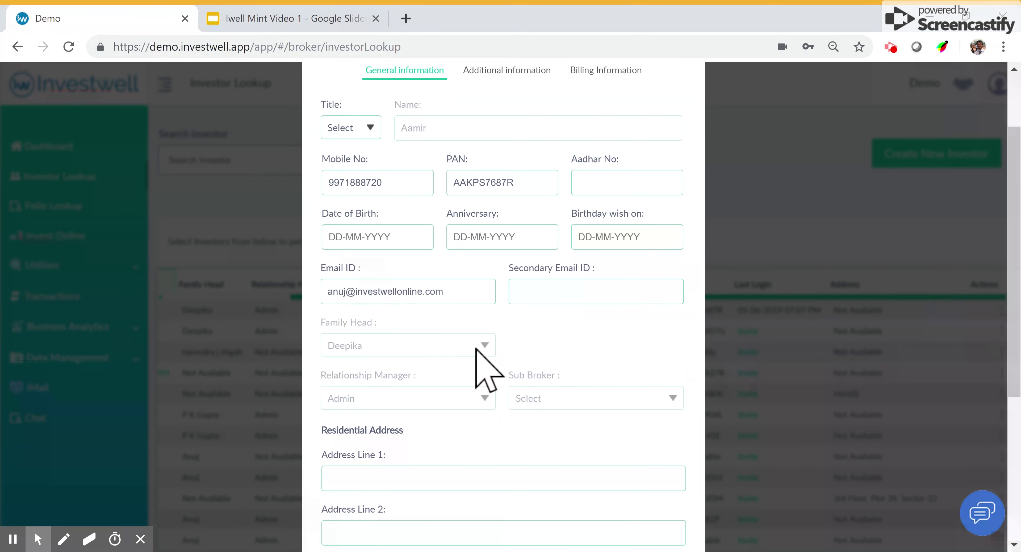
pyautogui.scroll(-2, 476, 349)
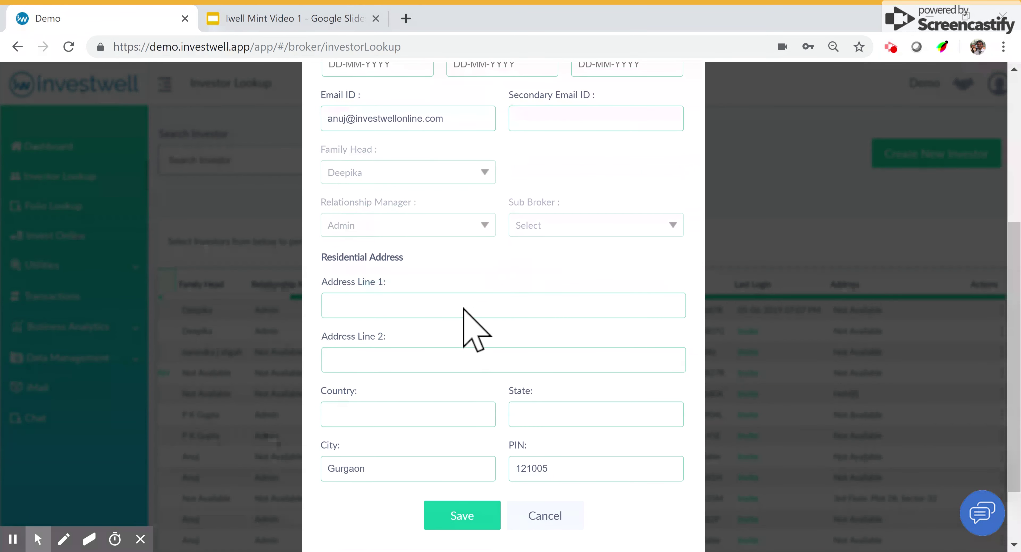
pyautogui.scroll(7, 476, 349)
pyautogui.click(490, 142)
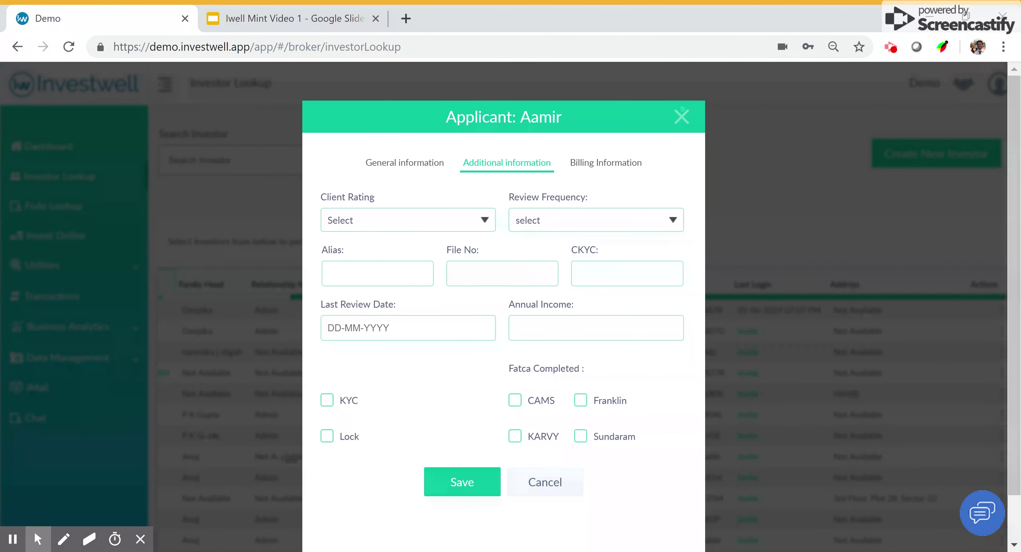
pyautogui.scroll(-1, 422, 411)
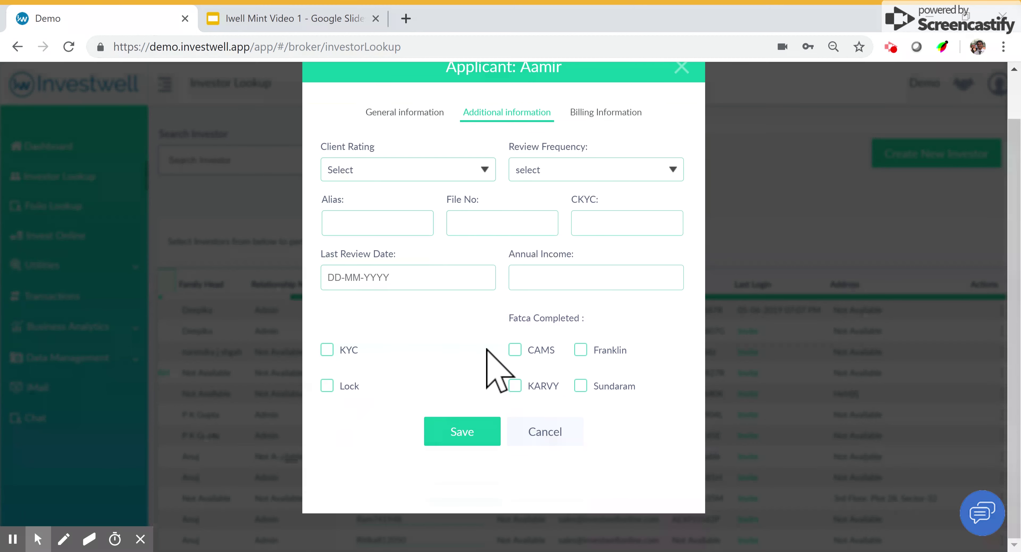
pyautogui.scroll(1, 496, 361)
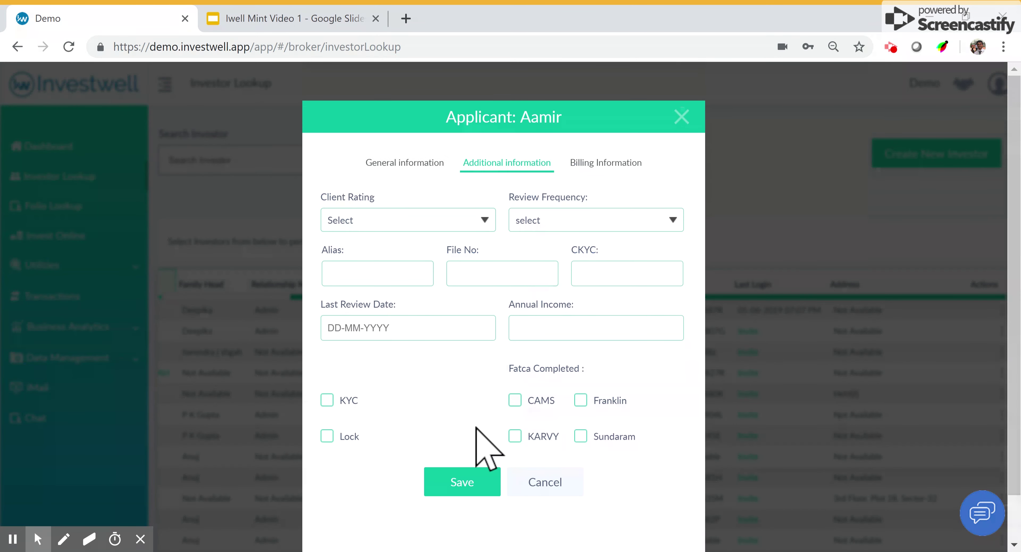
pyautogui.click(605, 224)
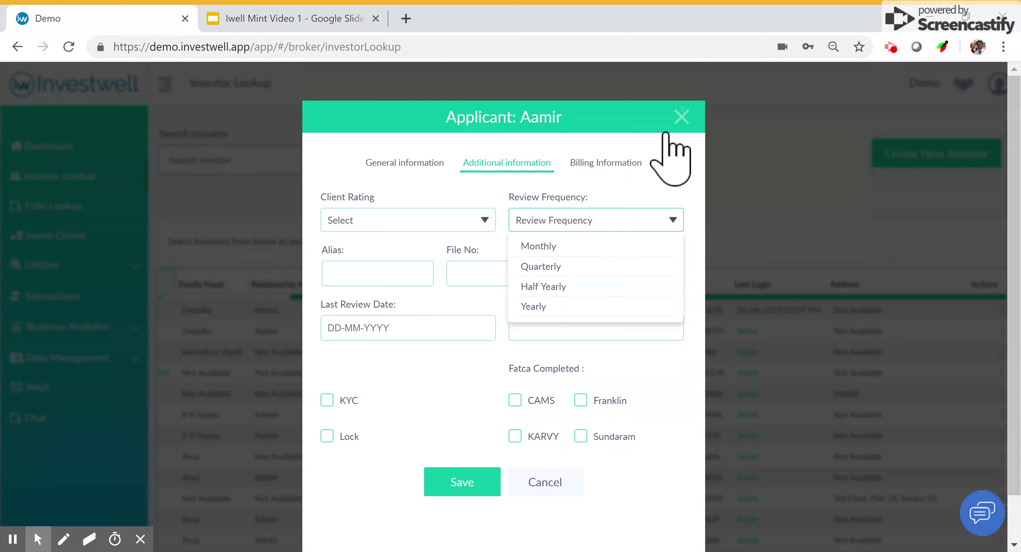
pyautogui.click(683, 117)
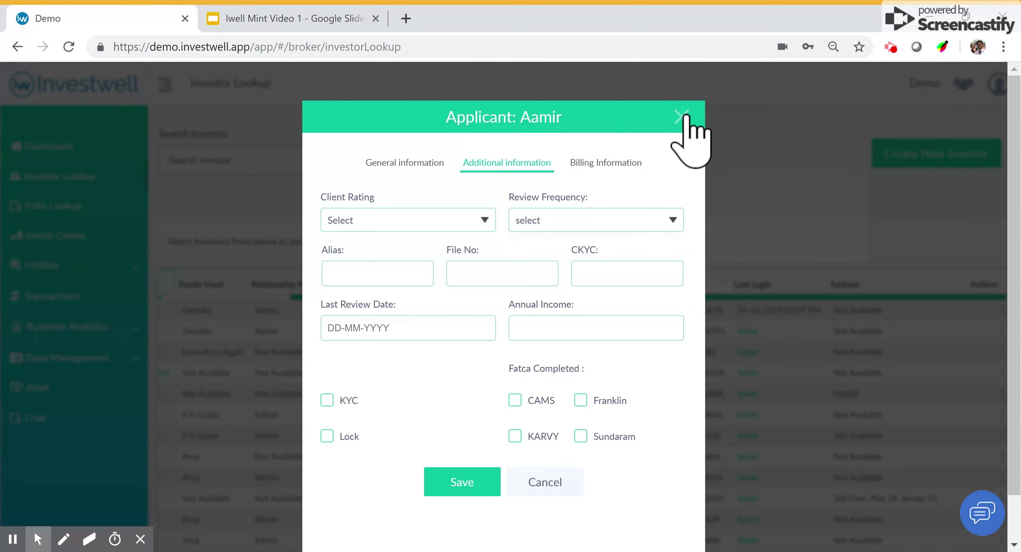
pyautogui.click(682, 117)
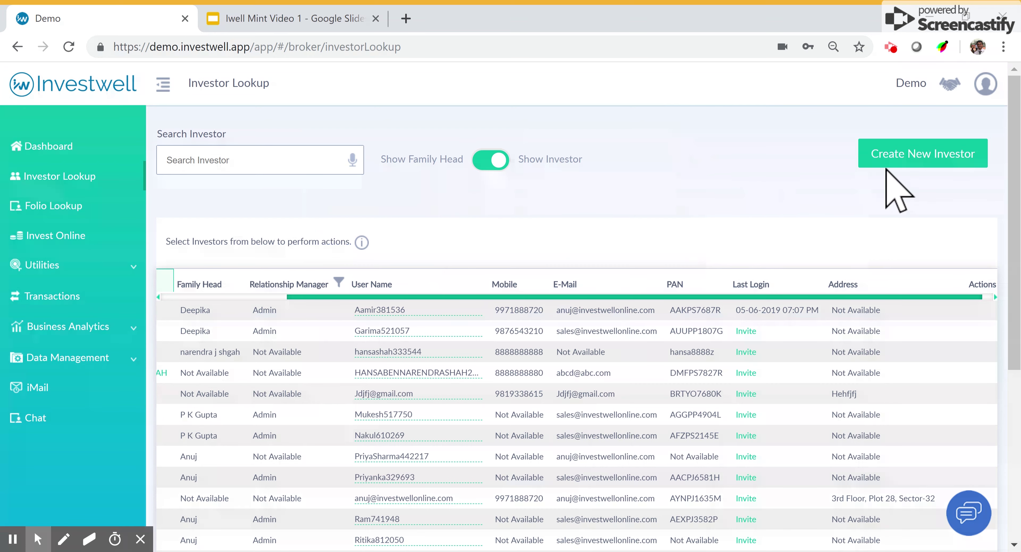
# Start a new investor and enter a mobile number in the Create New Investor form
pyautogui.click(929, 159)
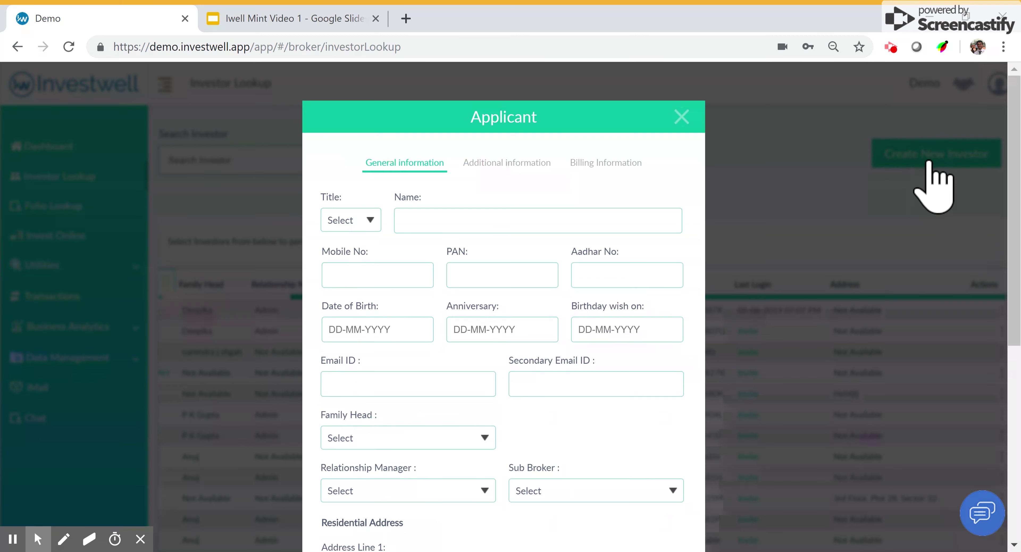
pyautogui.click(412, 221)
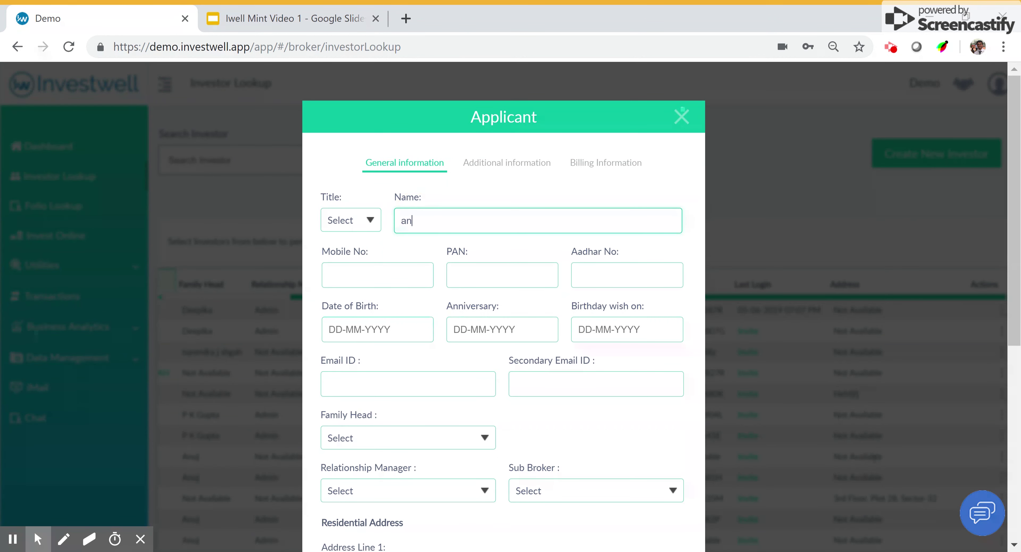
pyautogui.click(377, 275)
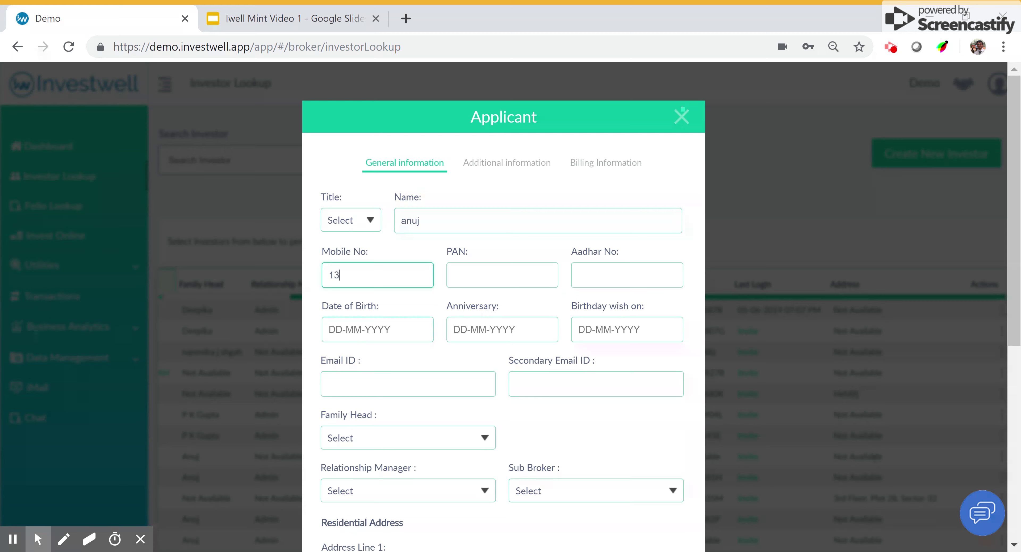
pyautogui.write('132312414')
pyautogui.click(502, 275)
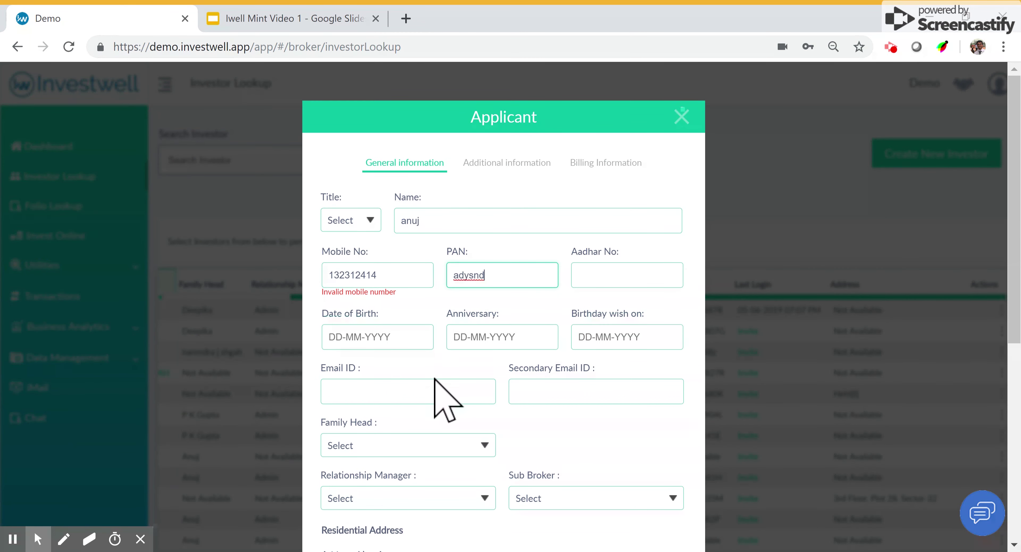
pyautogui.scroll(-5, 434, 385)
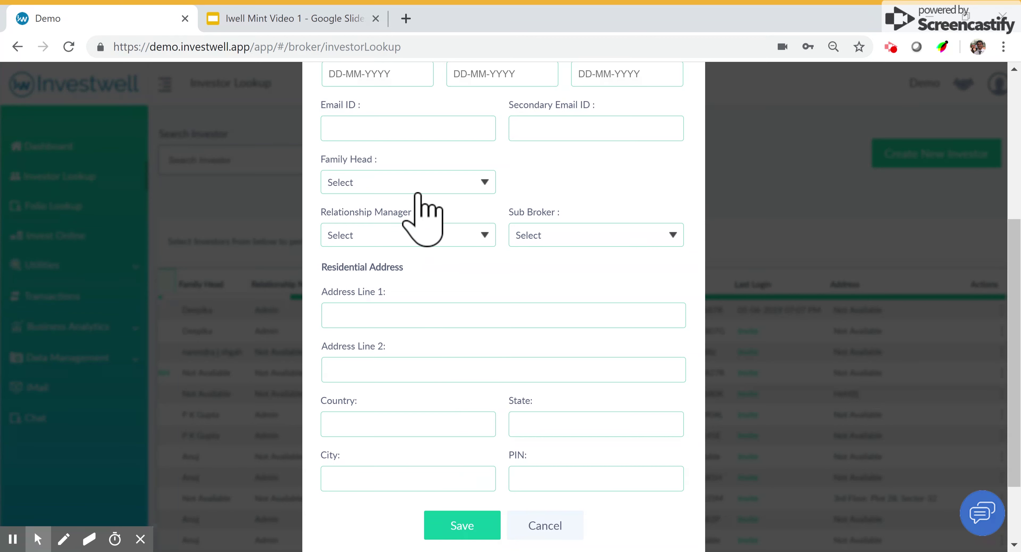
# Review the Family Head, Relationship Manager and Sub Broker options, then cancel the unsaved form
pyautogui.click(439, 184)
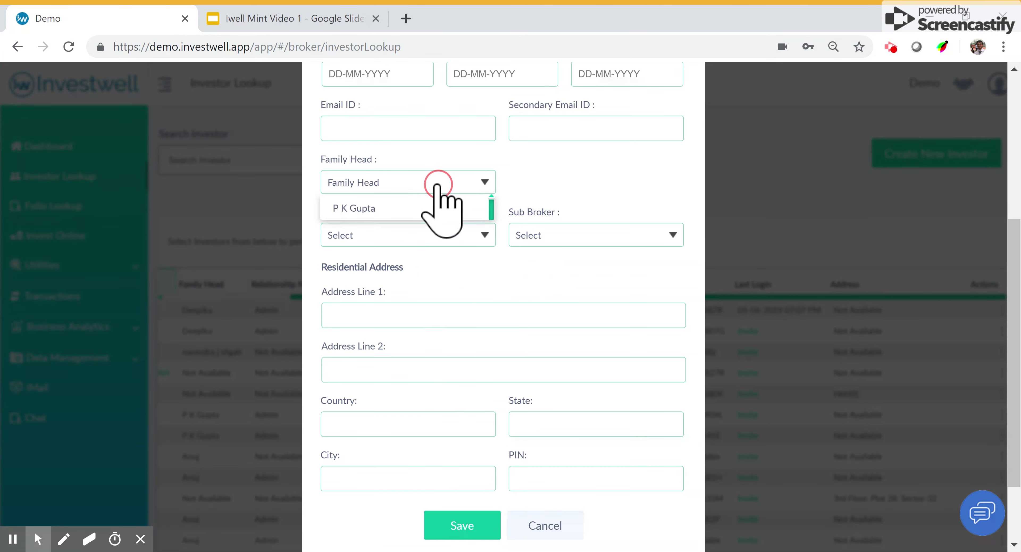
pyautogui.scroll(-1, 432, 307)
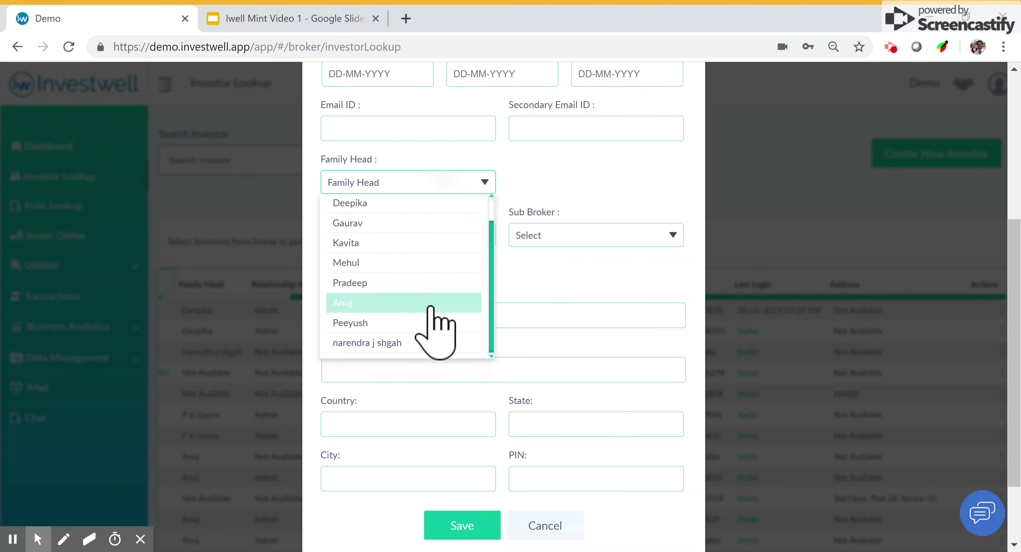
pyautogui.scroll(1, 430, 309)
pyautogui.click(559, 182)
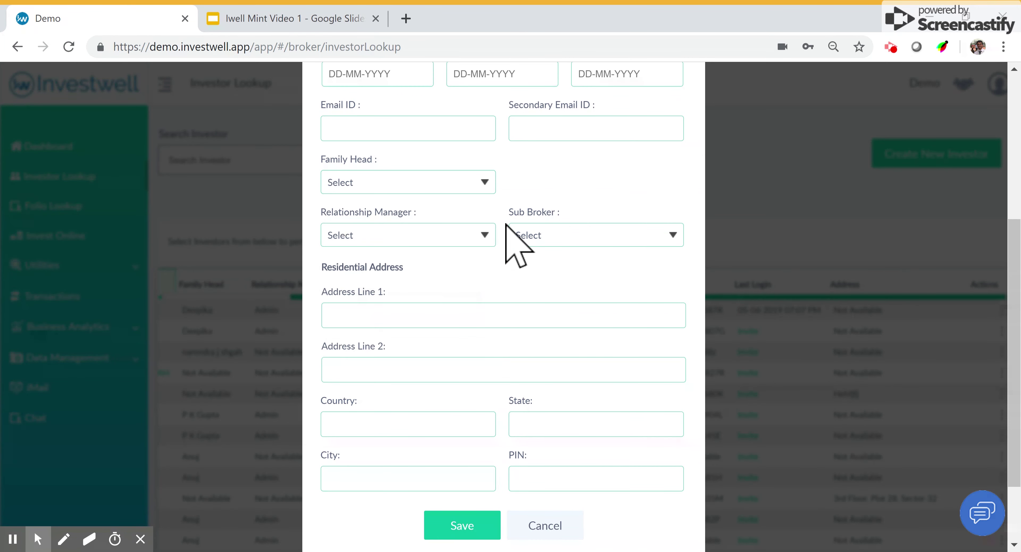
pyautogui.click(469, 234)
pyautogui.click(571, 236)
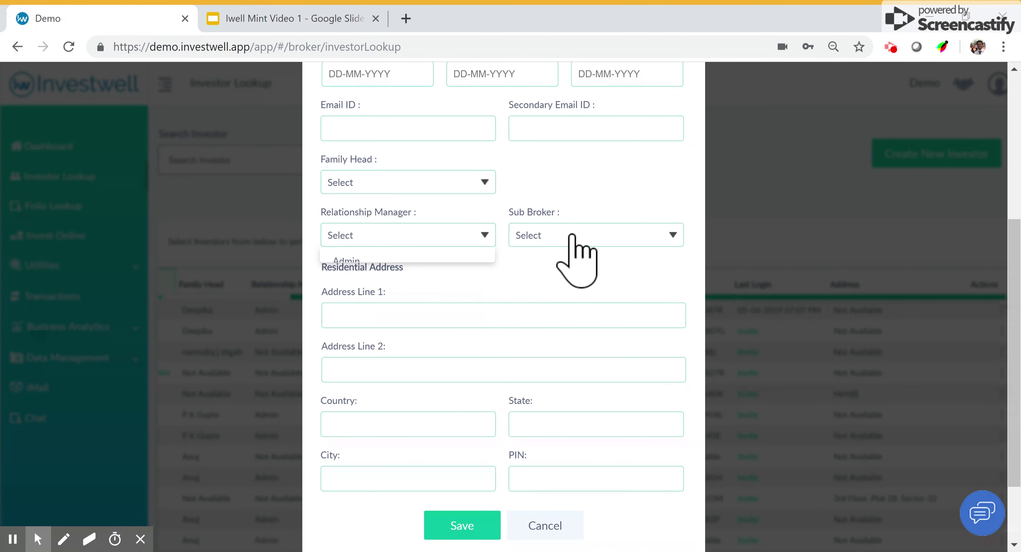
pyautogui.click(609, 234)
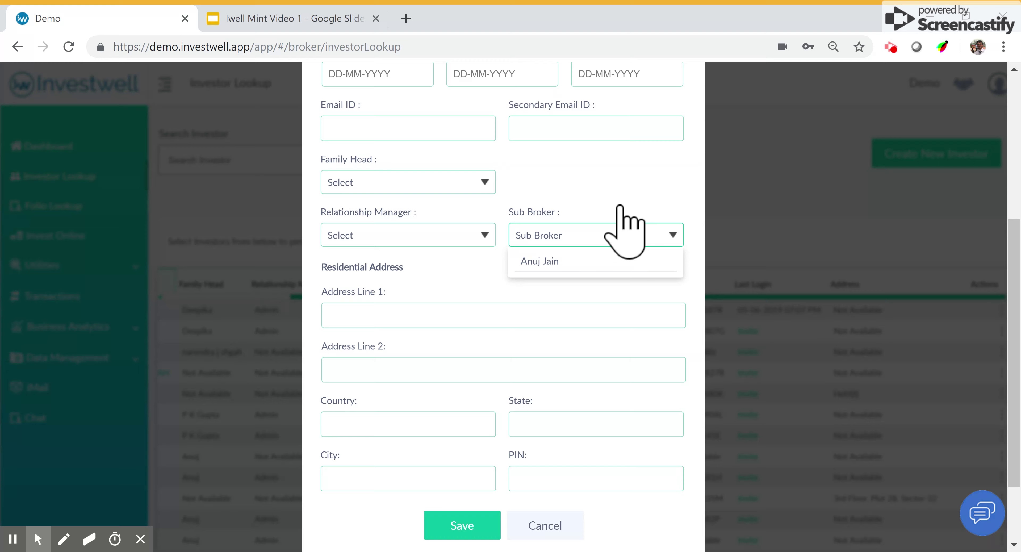
pyautogui.scroll(-2, 625, 229)
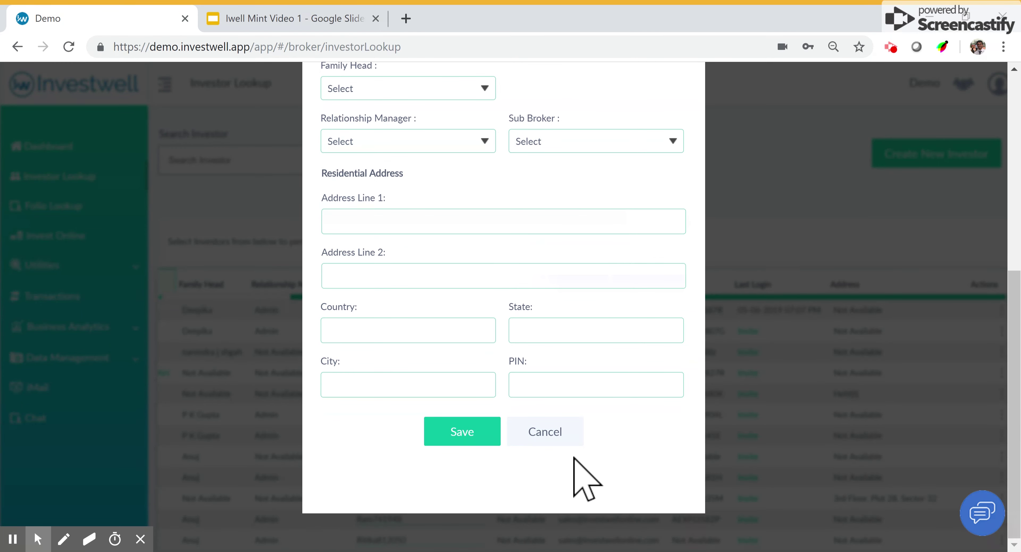
pyautogui.click(544, 433)
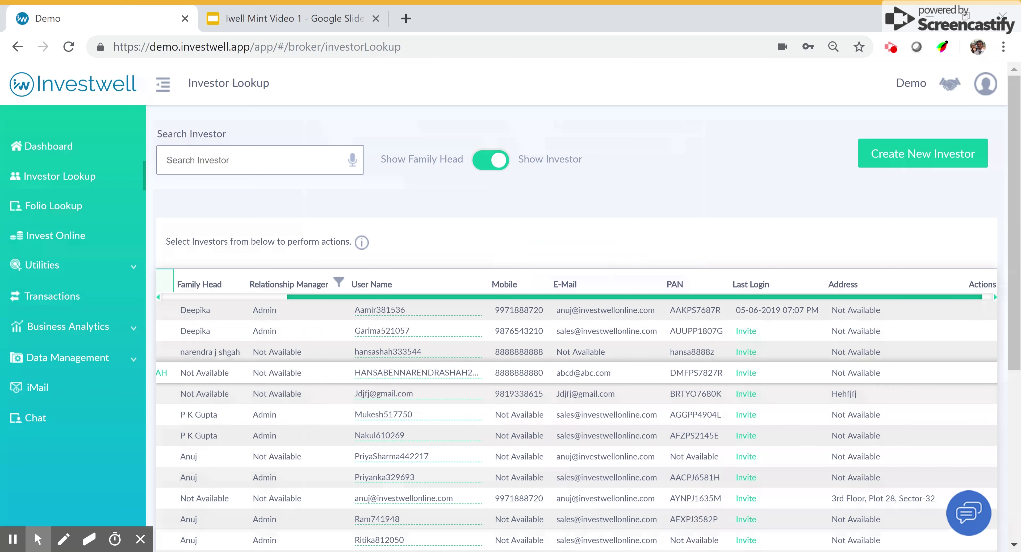
# Tick Seema in the Select column so Salman and Seema are both selected
pyautogui.hscroll(-5, 344, 393)
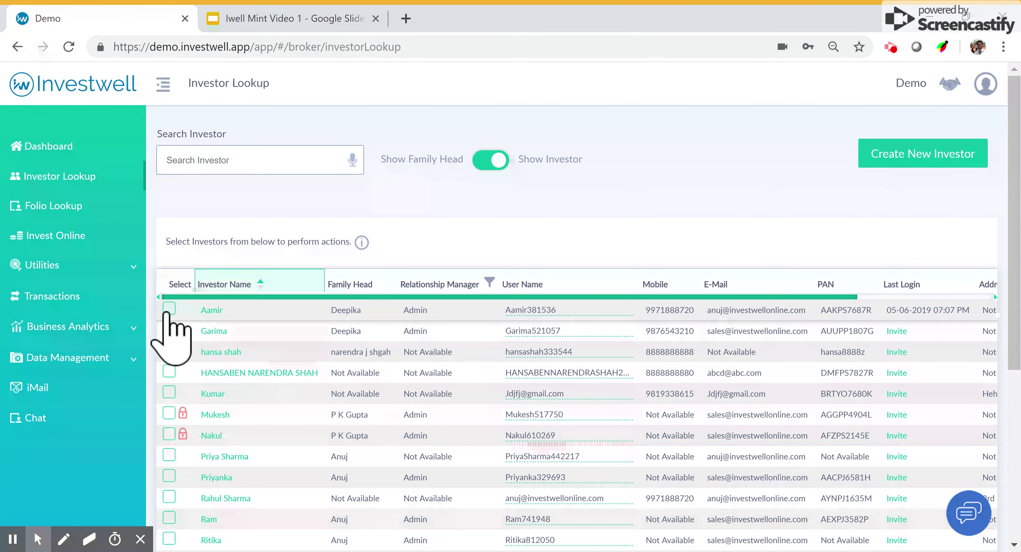
pyautogui.scroll(-1, 241, 452)
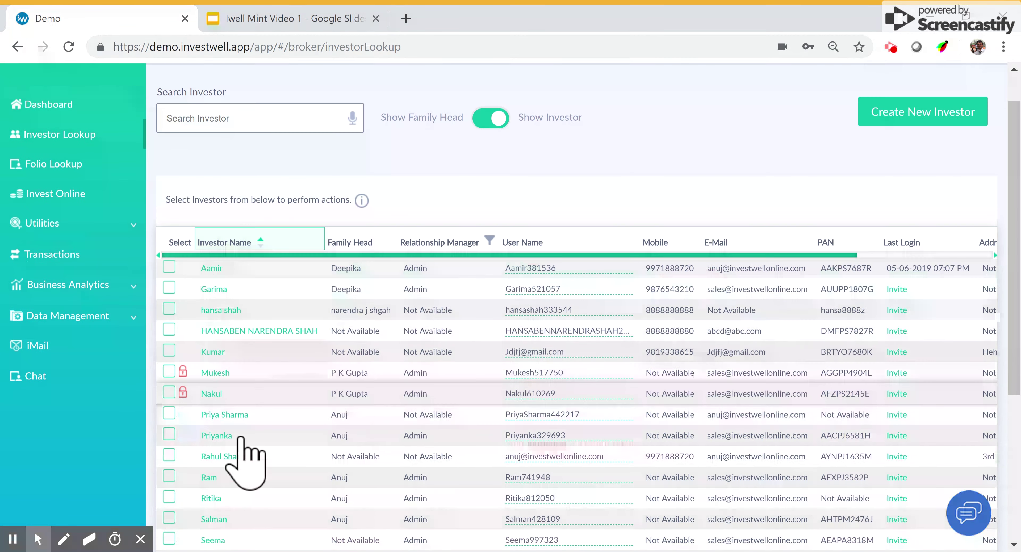
pyautogui.scroll(-2, 242, 439)
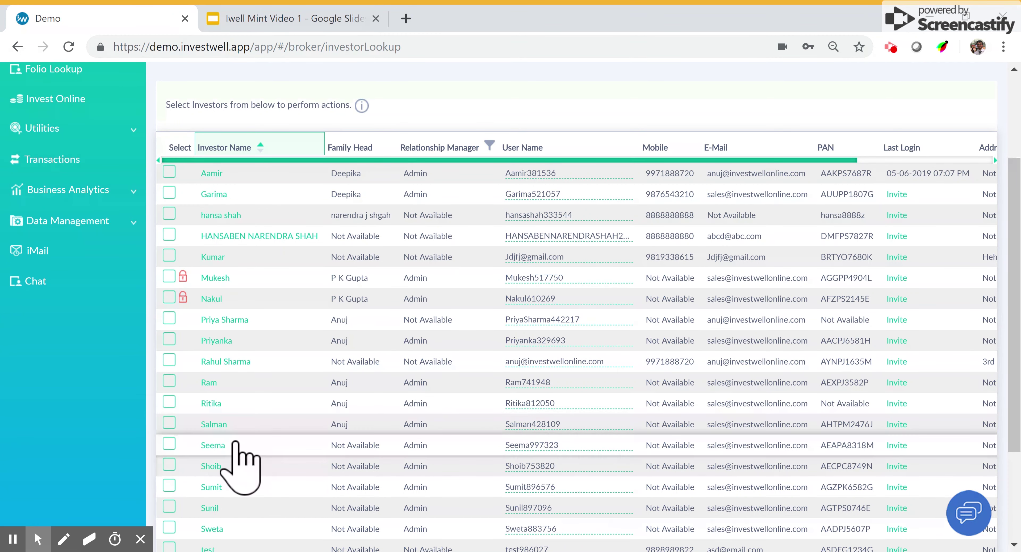
pyautogui.click(169, 444)
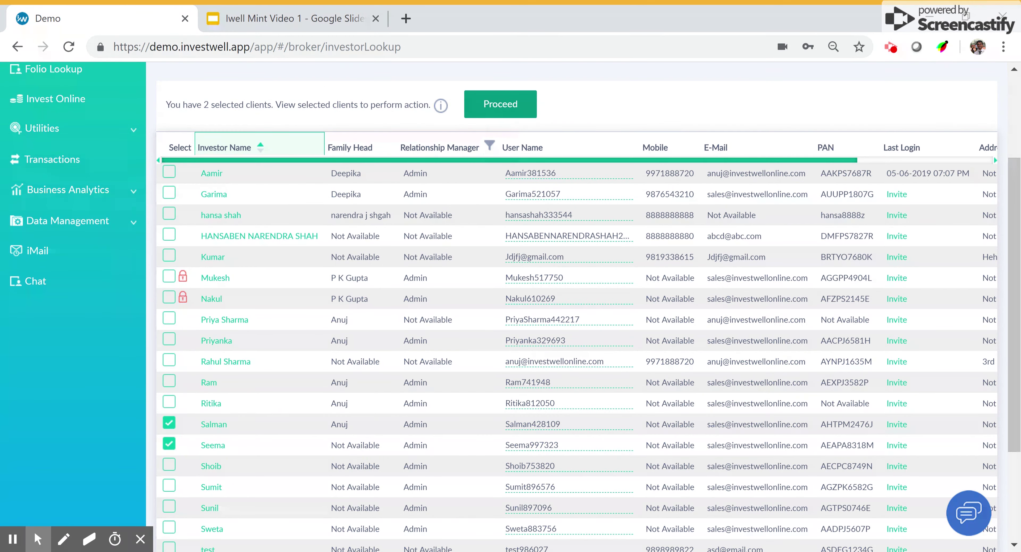
# Apply the Merge With action to the two investors, keeping Salman's record, and confirm
pyautogui.click(495, 107)
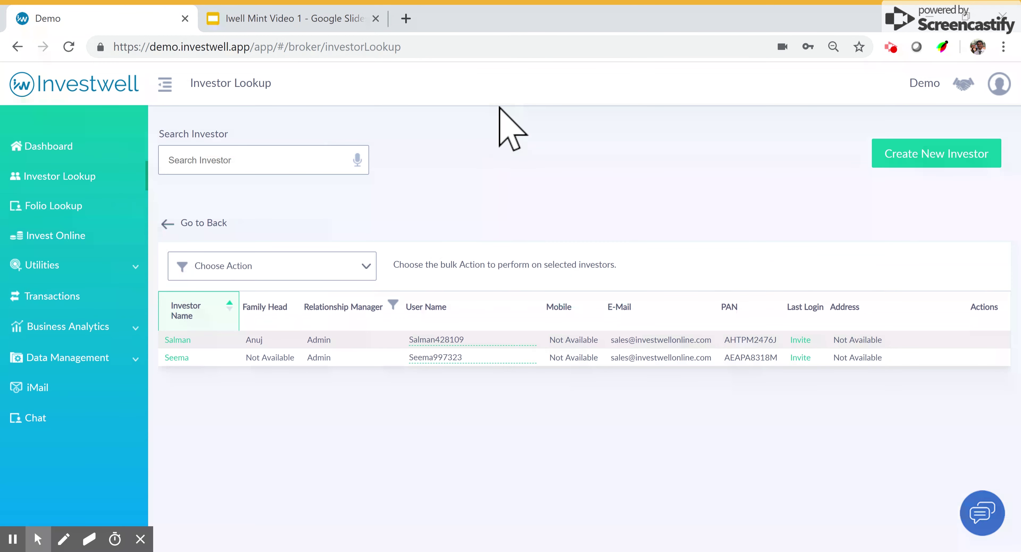
pyautogui.click(301, 266)
pyautogui.click(296, 293)
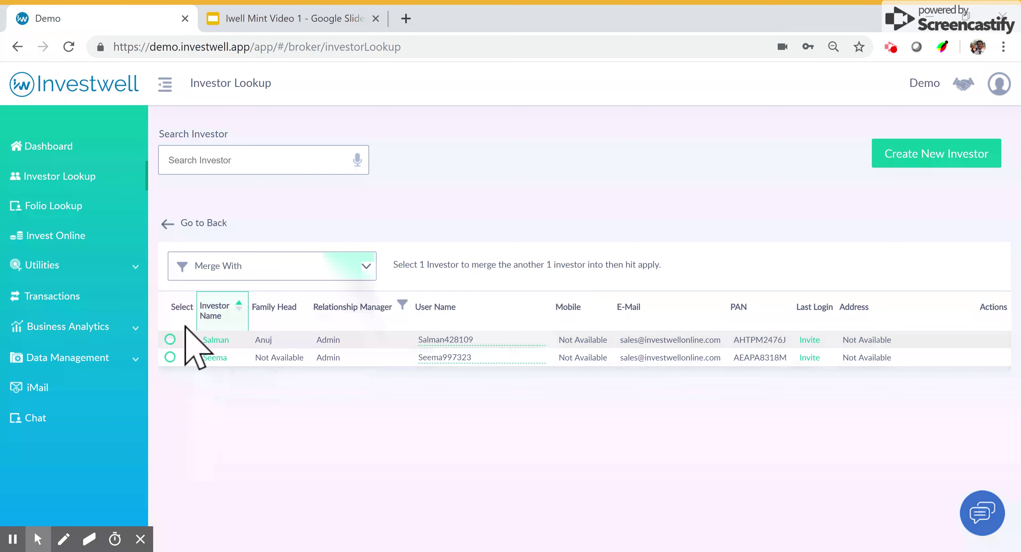
pyautogui.click(170, 339)
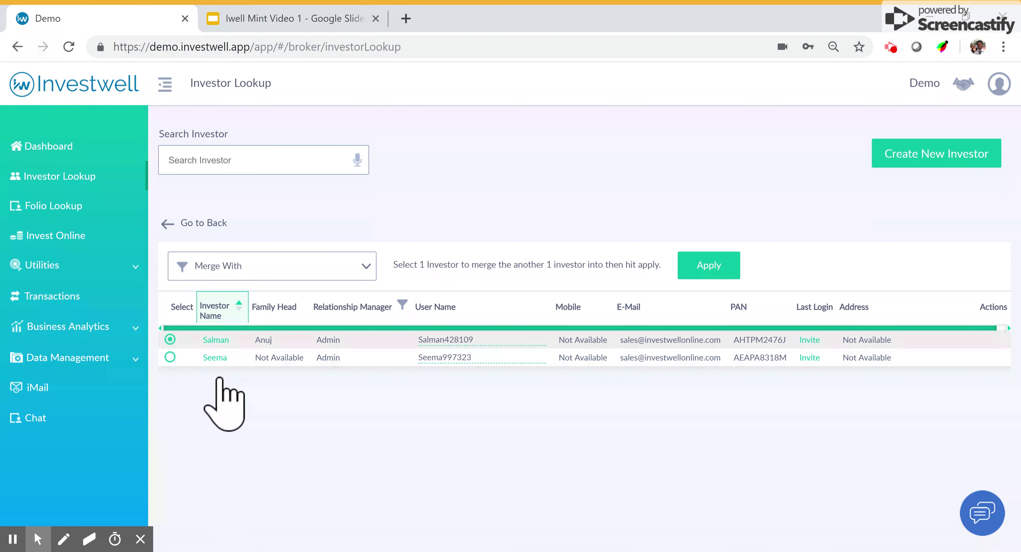
pyautogui.click(698, 273)
pyautogui.click(541, 152)
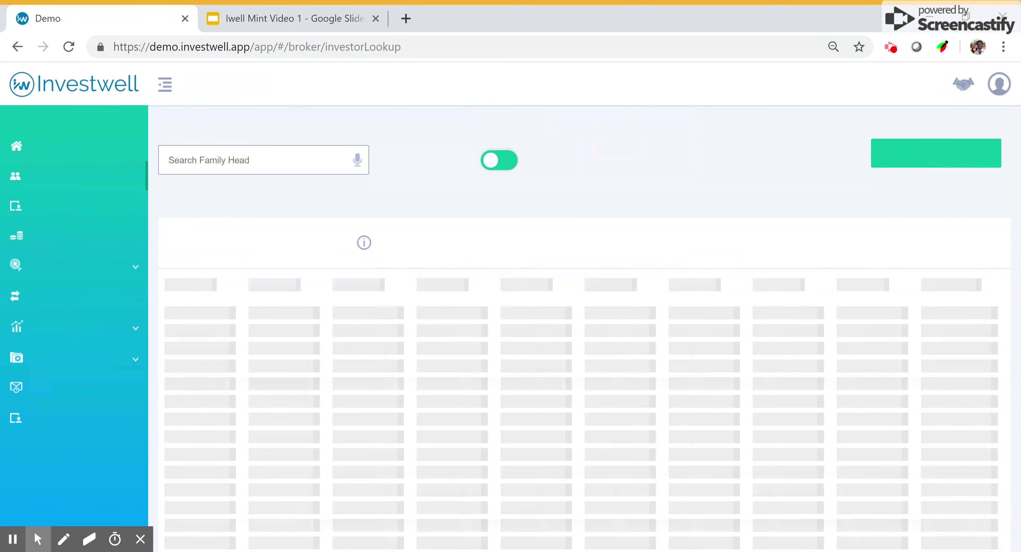
# Switch to Show Investor and tick Sumit and Sweta, leaving Sunil unticked
pyautogui.click(482, 161)
pyautogui.scroll(-5, 456, 388)
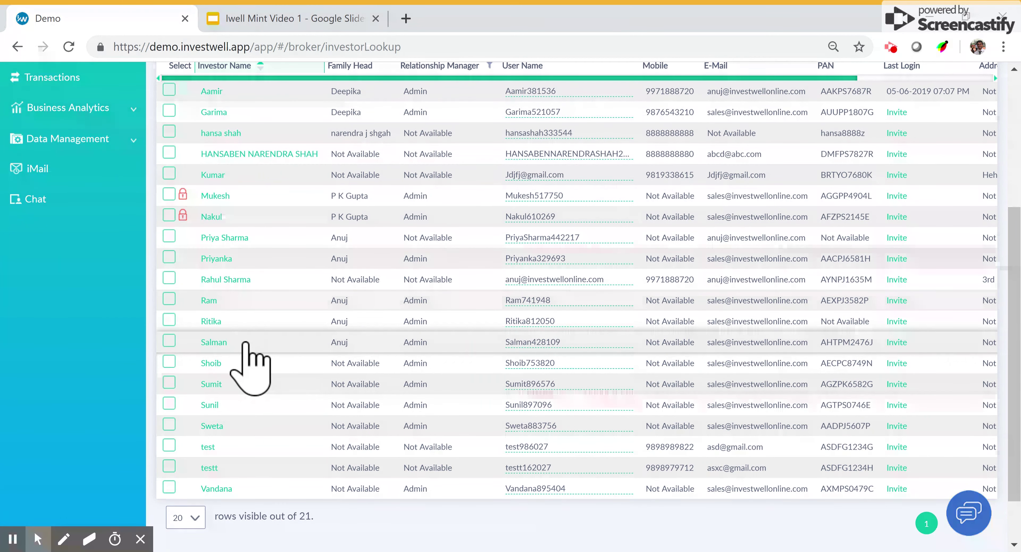
pyautogui.scroll(3, 305, 355)
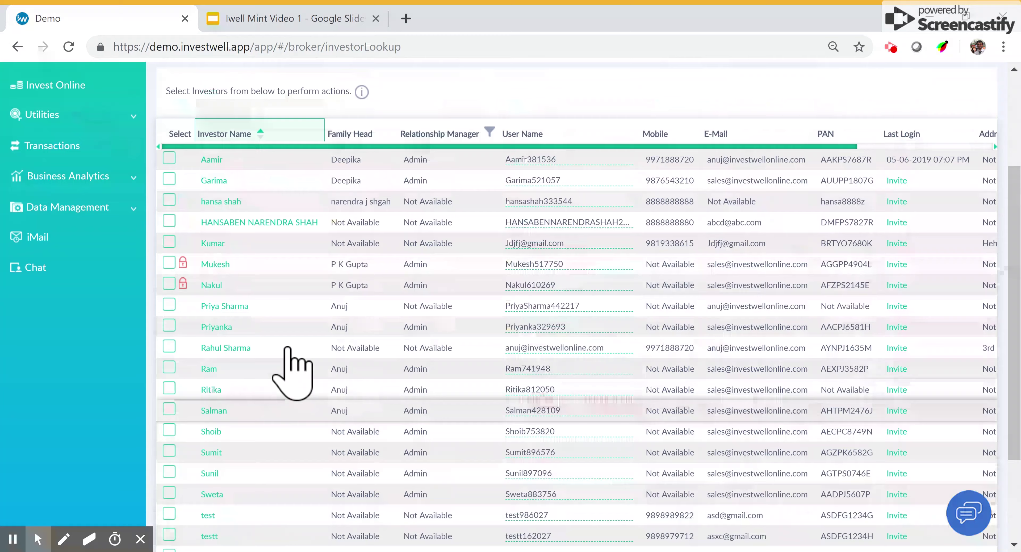
pyautogui.scroll(-1, 288, 349)
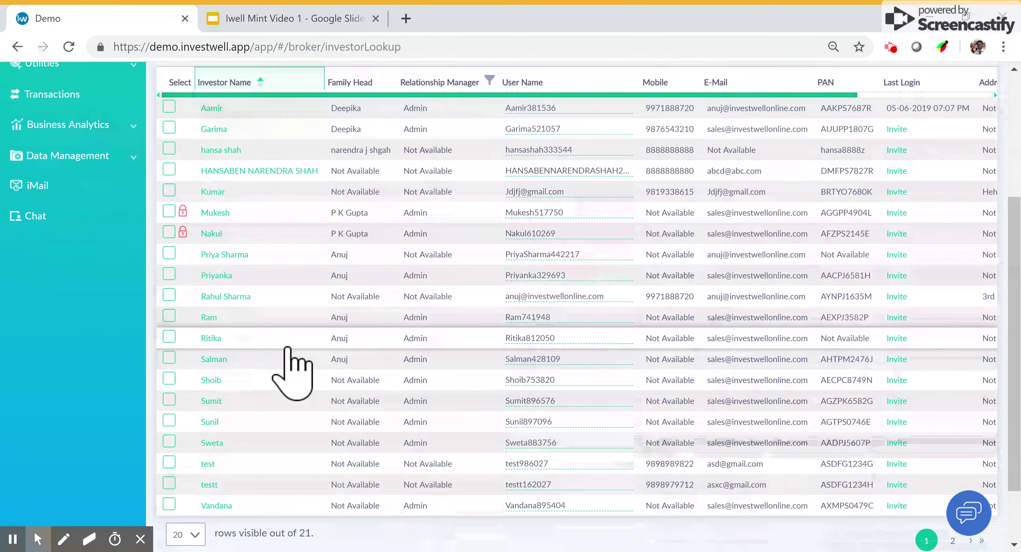
pyautogui.click(169, 419)
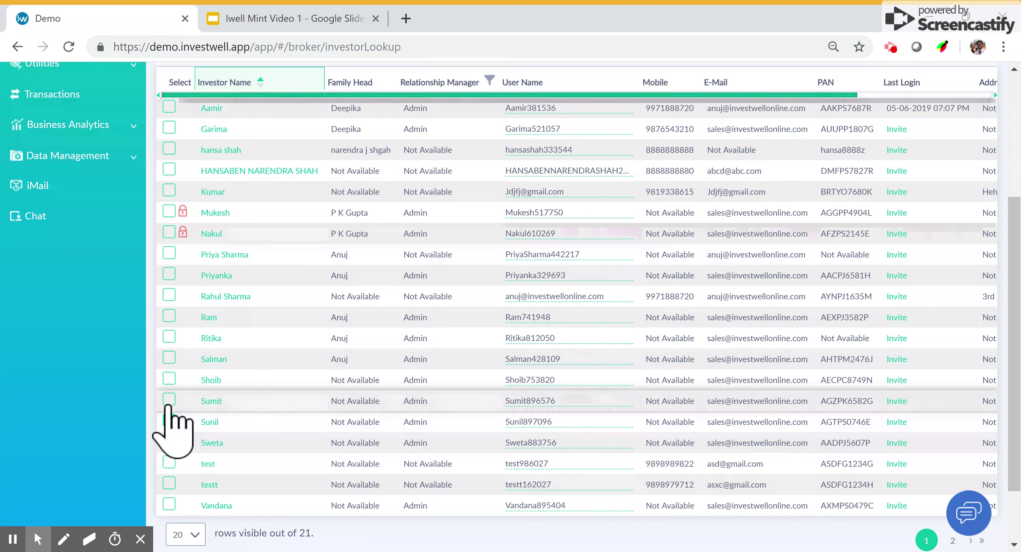
pyautogui.click(170, 420)
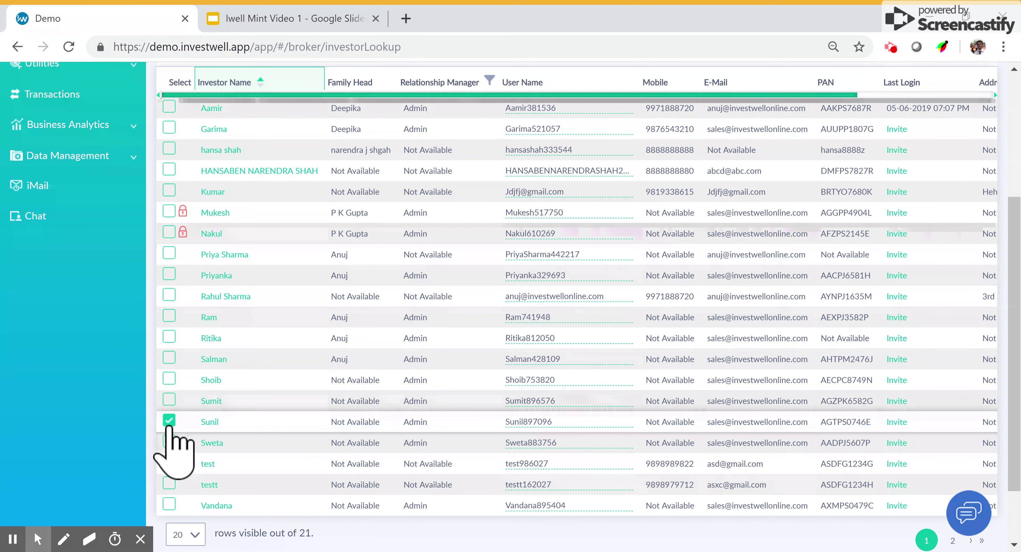
pyautogui.click(169, 400)
pyautogui.click(169, 441)
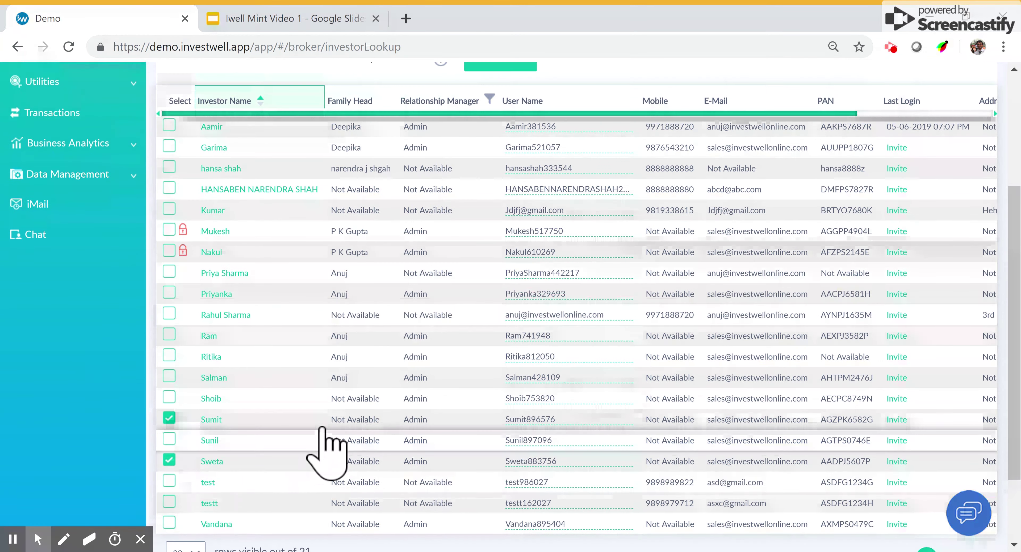
pyautogui.scroll(4, 330, 450)
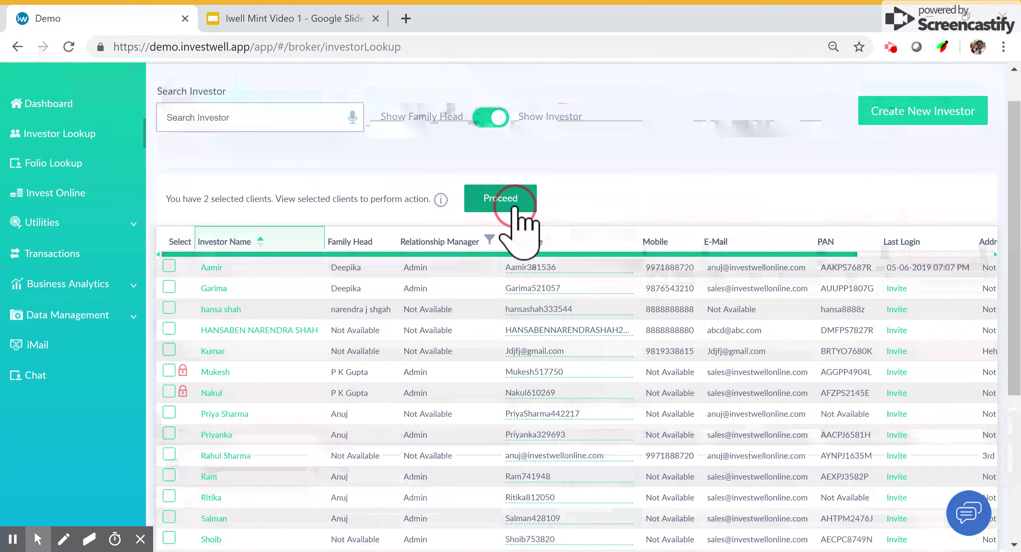
# Apply the Set Family Head action with Sumit as head over Sweta, and confirm
pyautogui.click(514, 205)
pyautogui.click(323, 274)
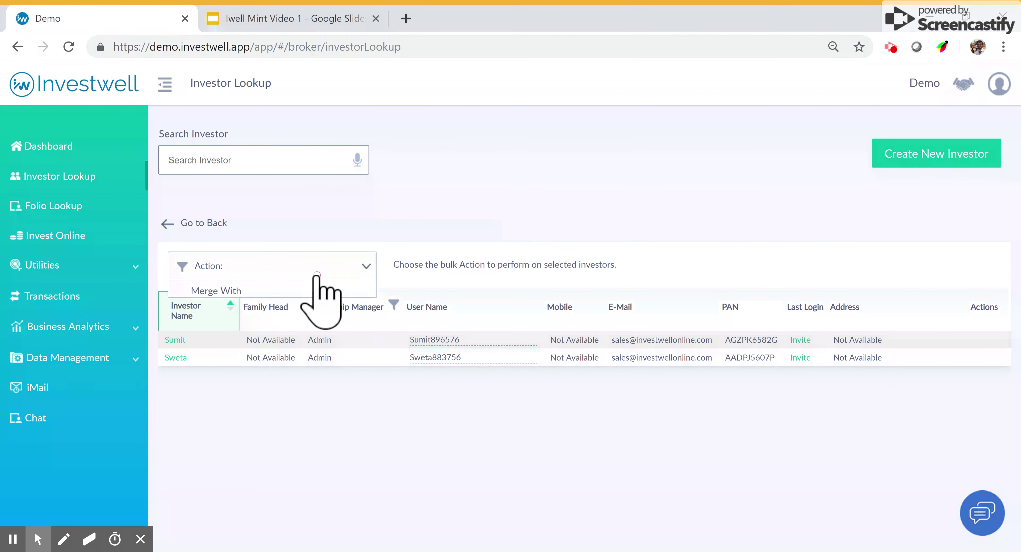
pyautogui.click(295, 313)
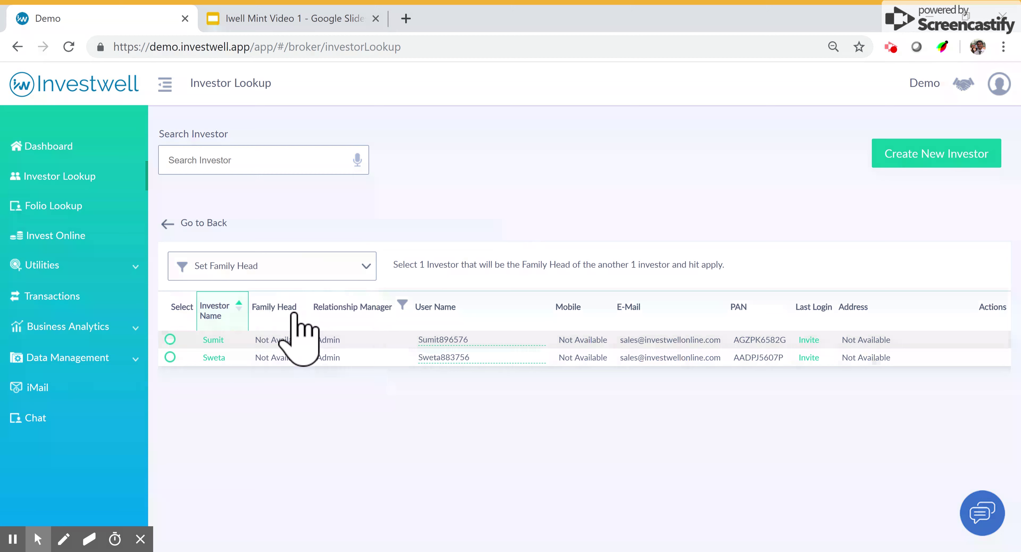
pyautogui.click(170, 339)
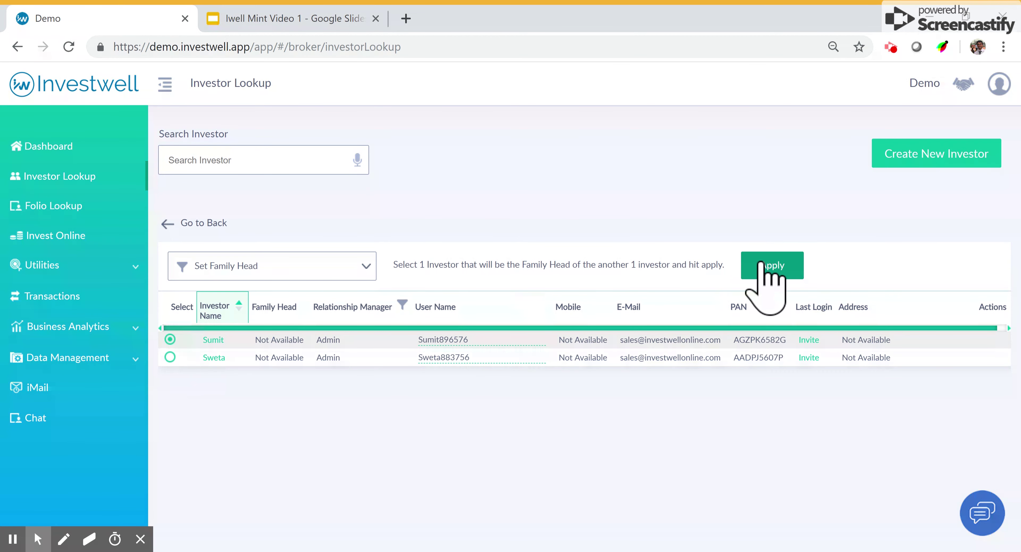
pyautogui.click(776, 262)
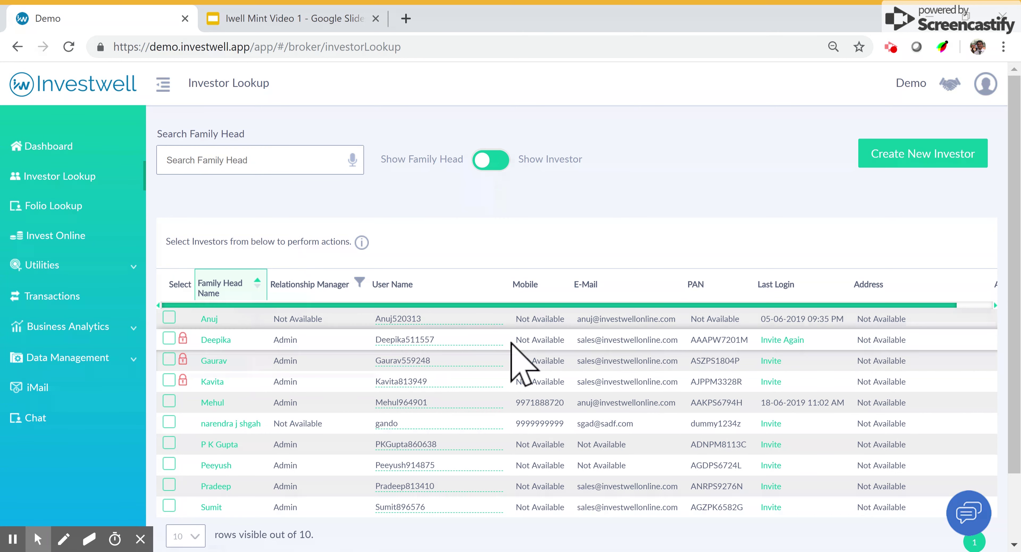
pyautogui.scroll(-1, 421, 392)
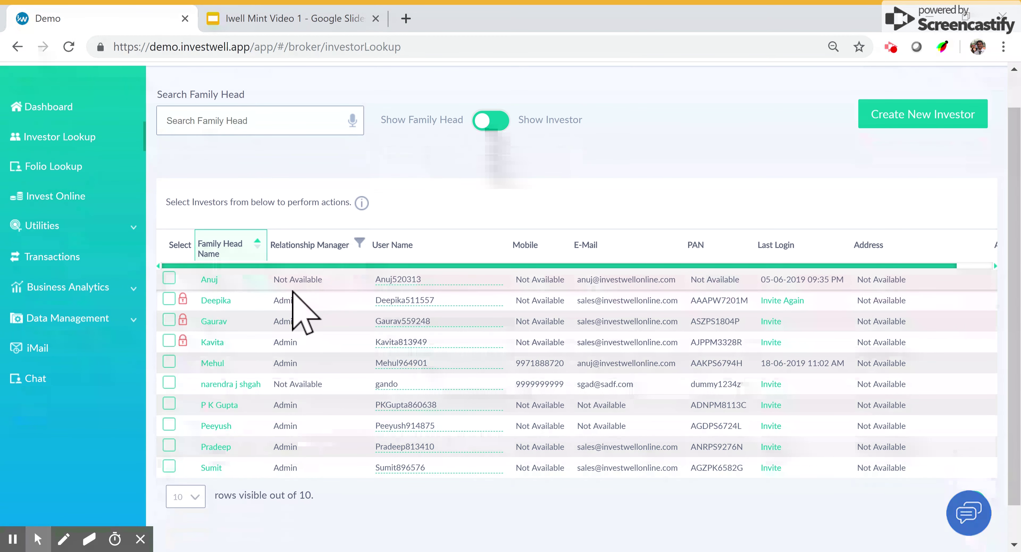
pyautogui.hscroll(1, 802, 471)
pyautogui.hscroll(2, 801, 471)
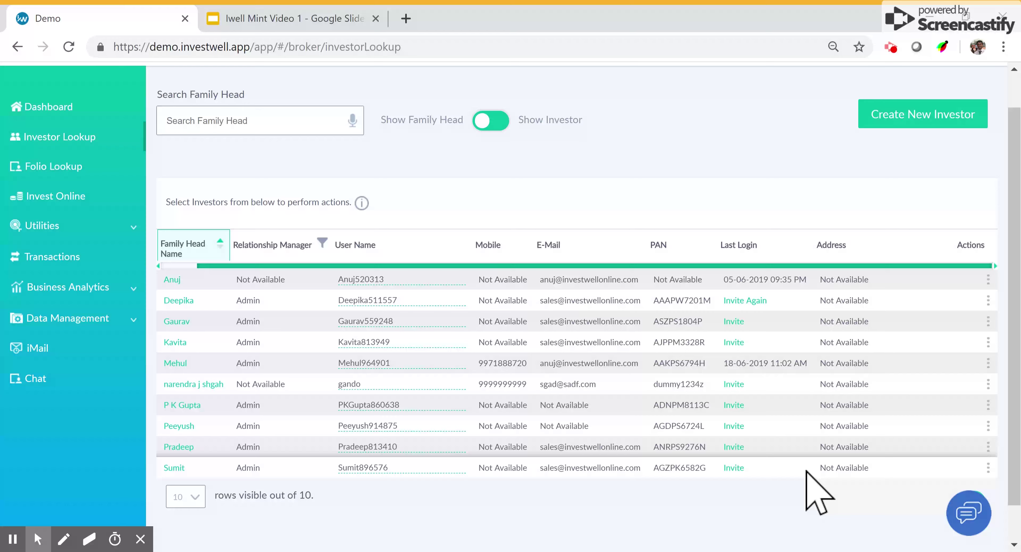
pyautogui.click(987, 467)
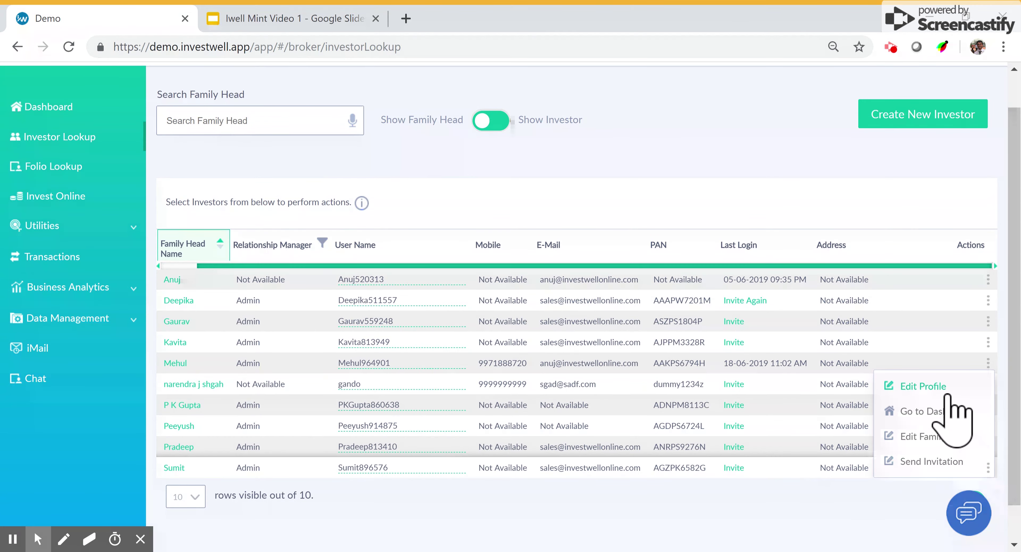
pyautogui.click(935, 437)
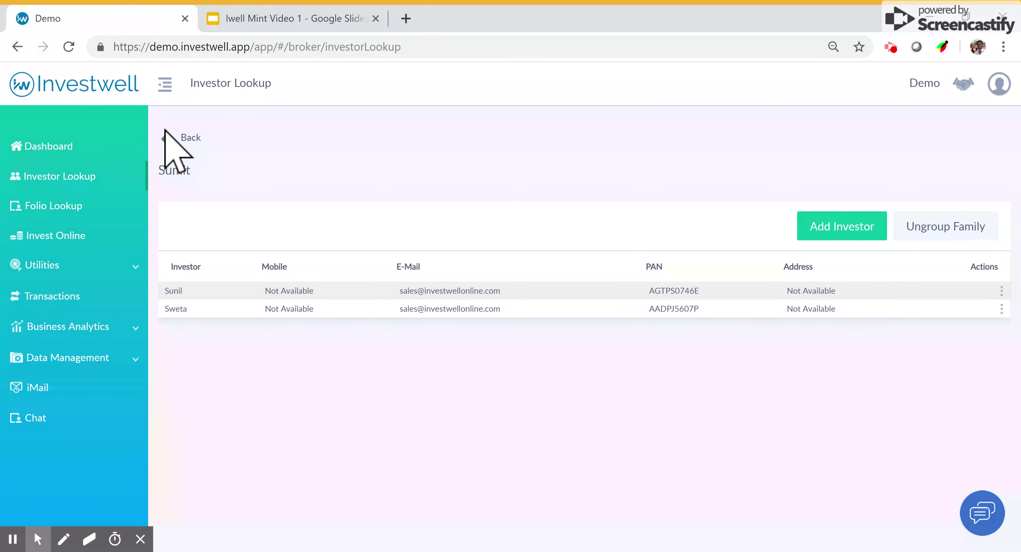
pyautogui.click(168, 139)
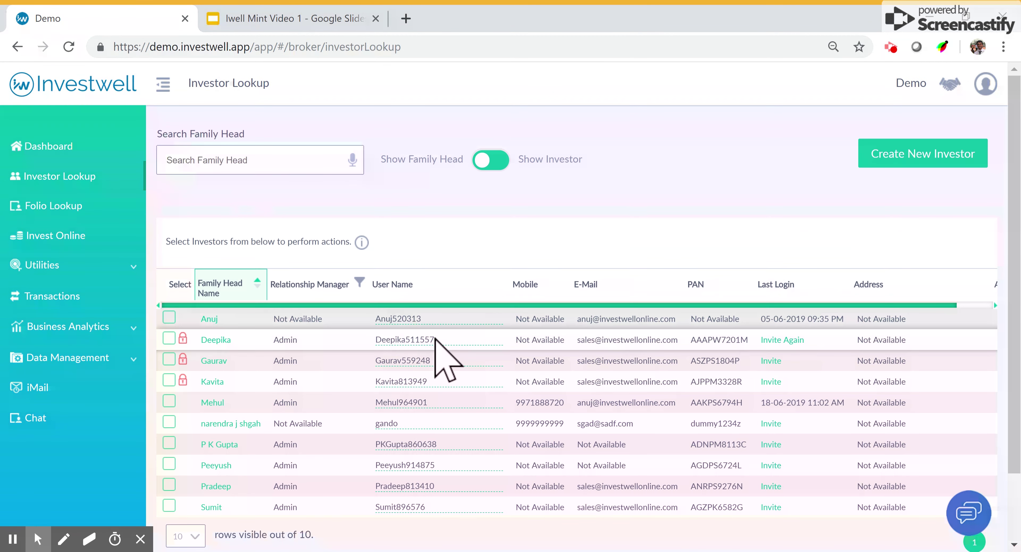
pyautogui.scroll(-2, 445, 359)
pyautogui.hscroll(2, 624, 383)
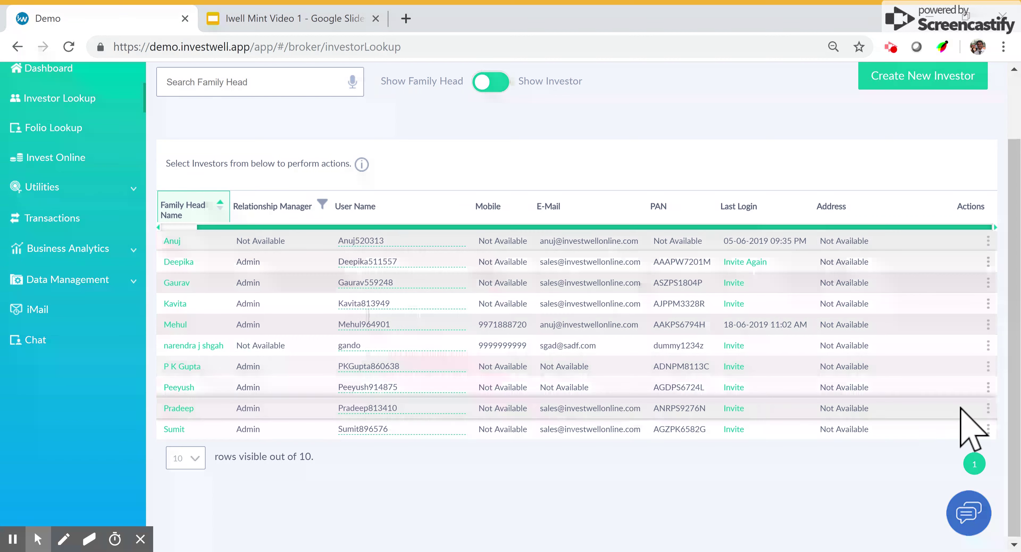
# Send Pradeep a login invitation from his row's action menu
pyautogui.click(987, 408)
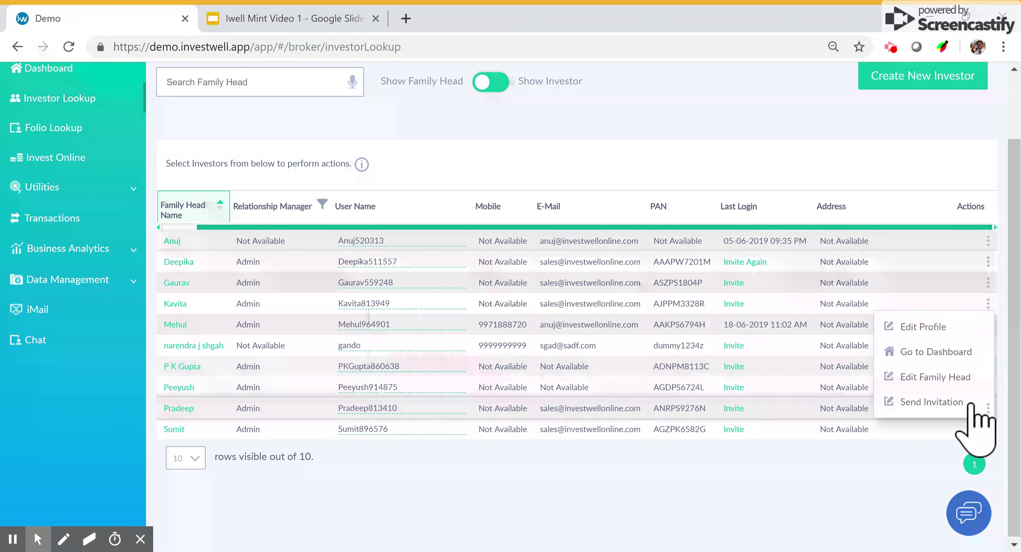
pyautogui.click(934, 407)
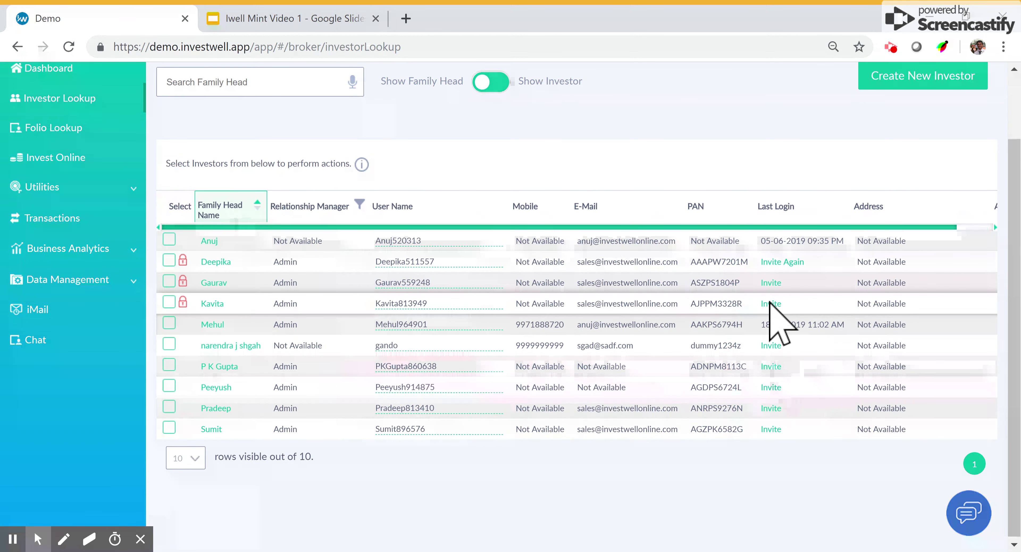
pyautogui.moveTo(775, 269)
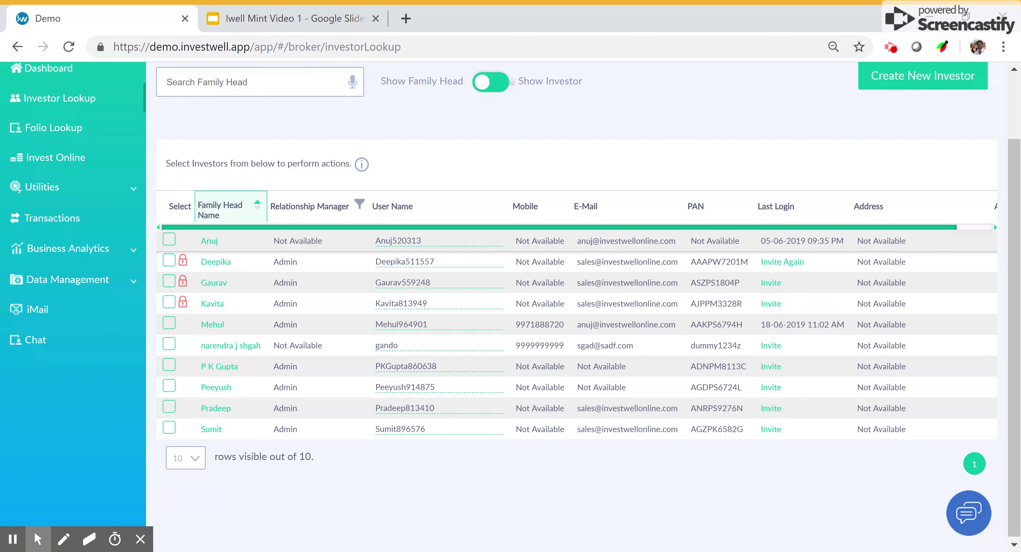
# Edit Anuj's User Name cell inline to 'anuj' and save it
pyautogui.click(451, 241)
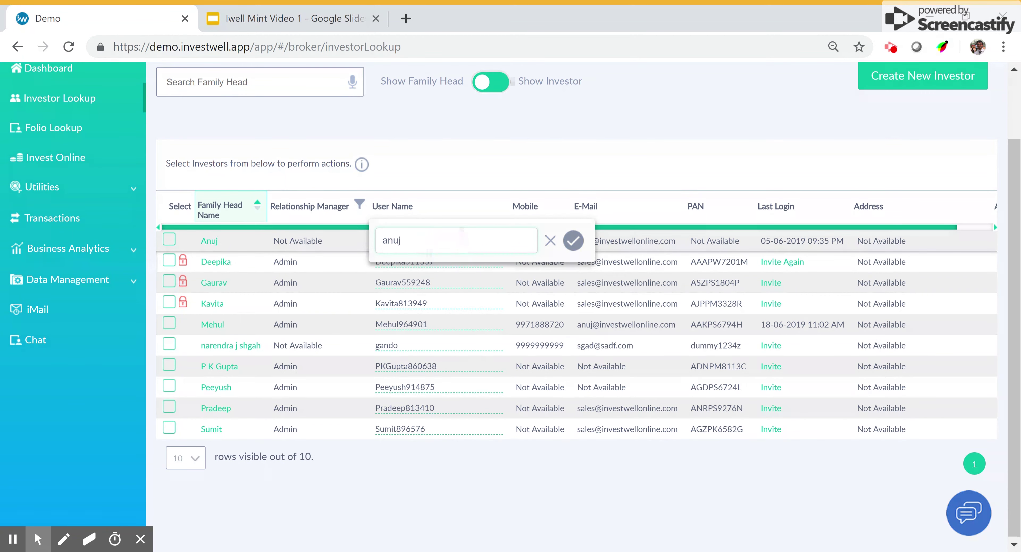
pyautogui.press('Return')
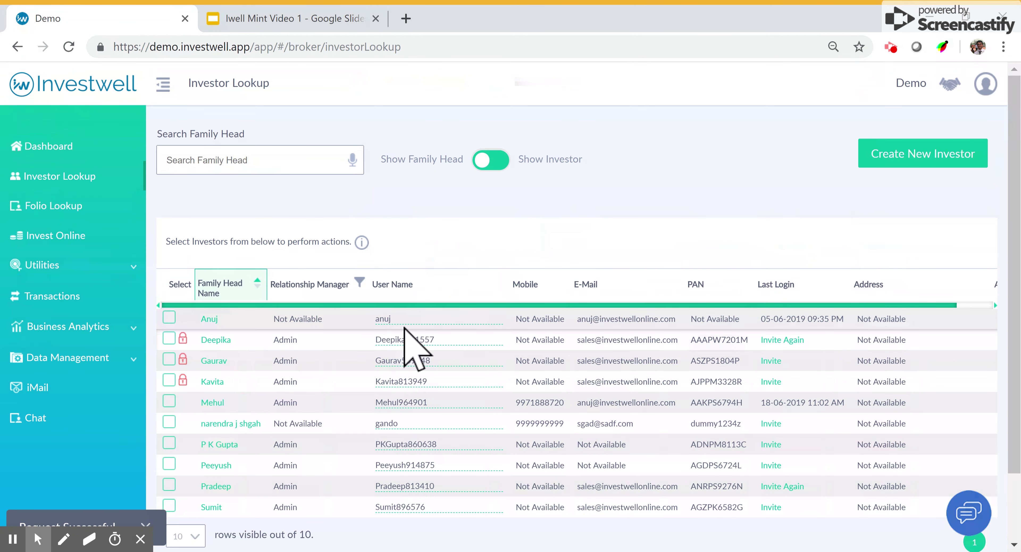
pyautogui.scroll(-2, 404, 328)
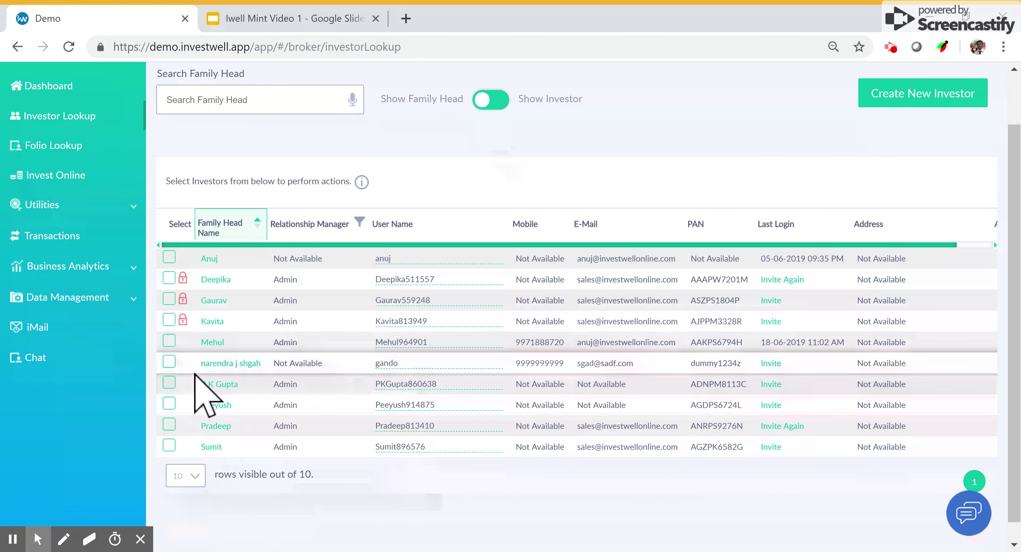
pyautogui.scroll(2, 194, 375)
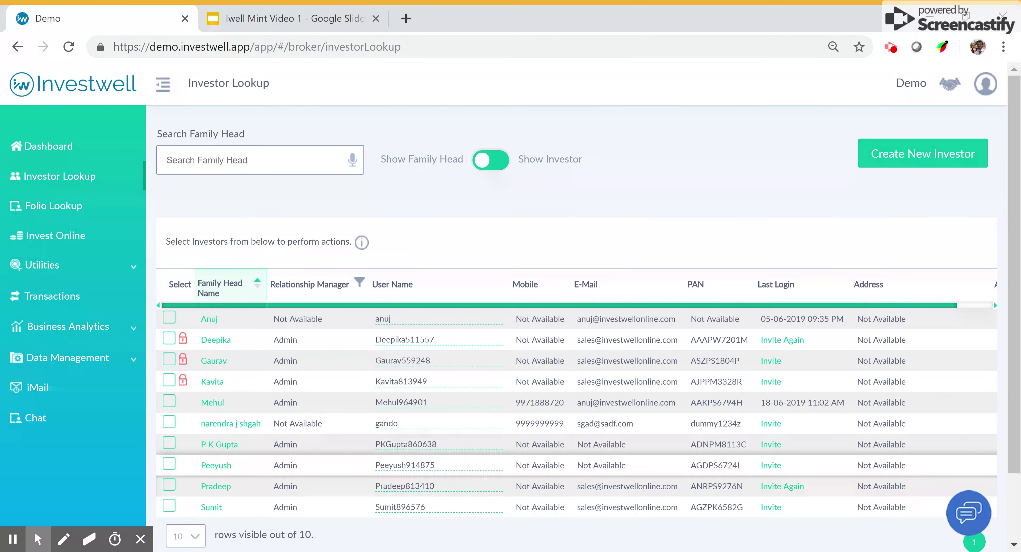
pyautogui.scroll(-1, 456, 380)
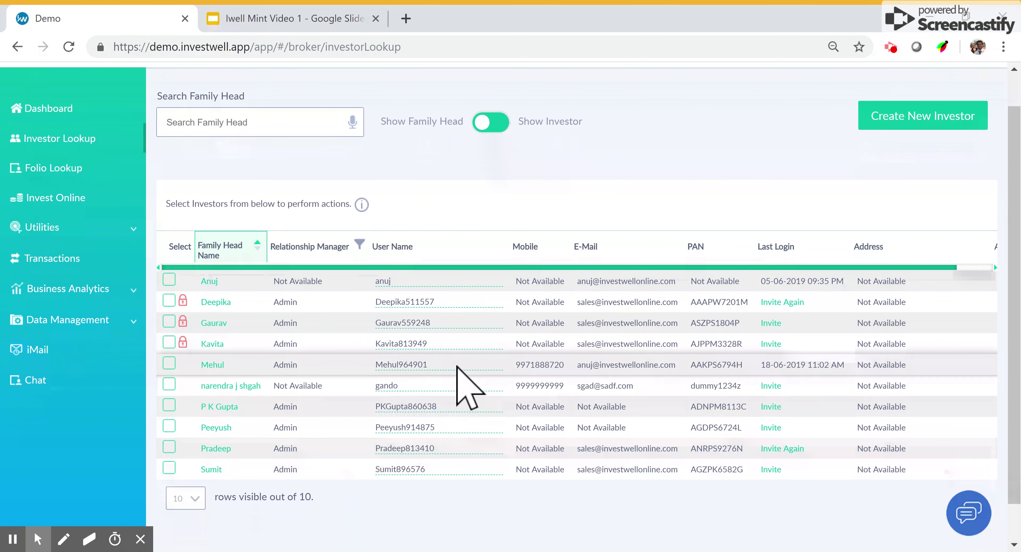
pyautogui.click(360, 243)
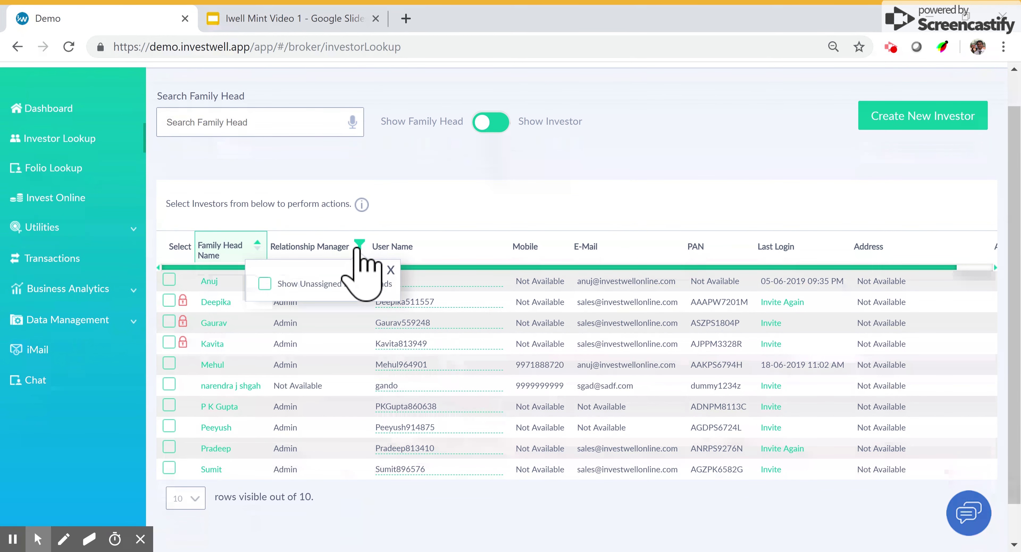
pyautogui.click(265, 283)
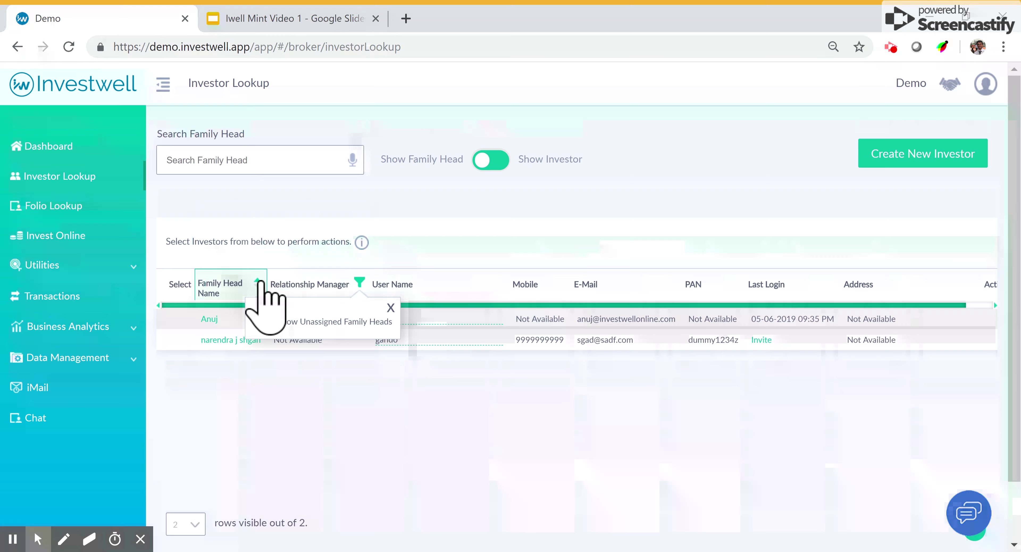
pyautogui.click(265, 321)
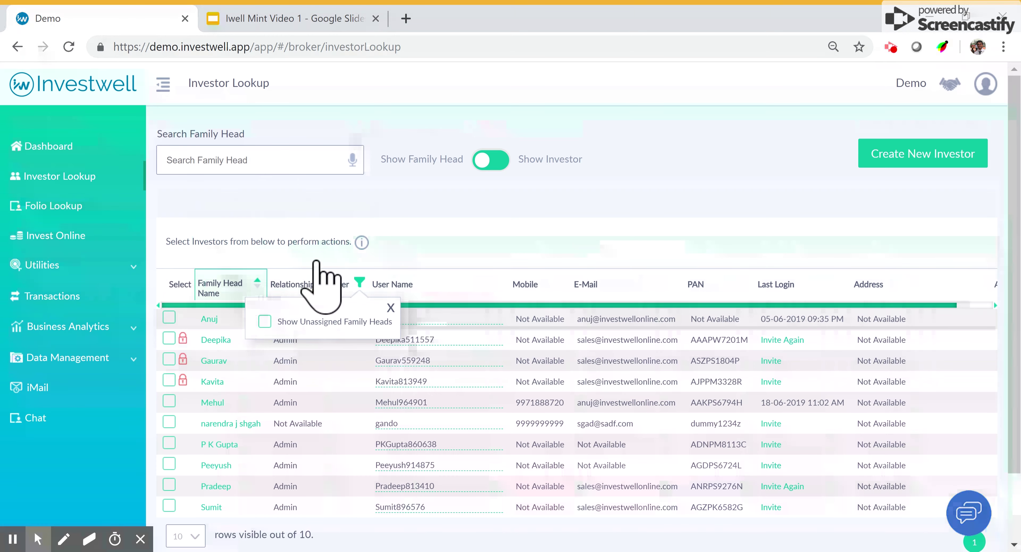
pyautogui.click(417, 309)
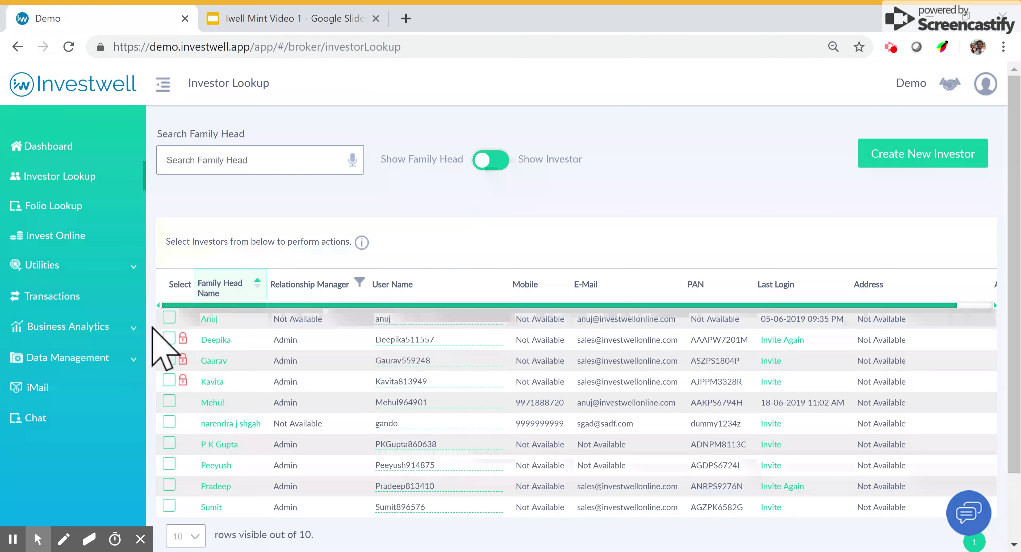
pyautogui.click(490, 162)
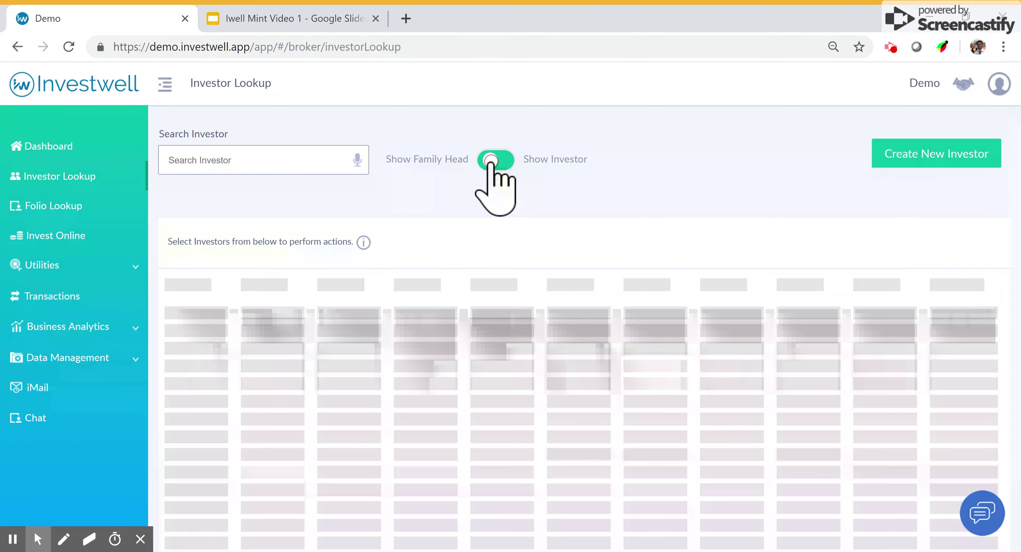
pyautogui.scroll(-1, 266, 363)
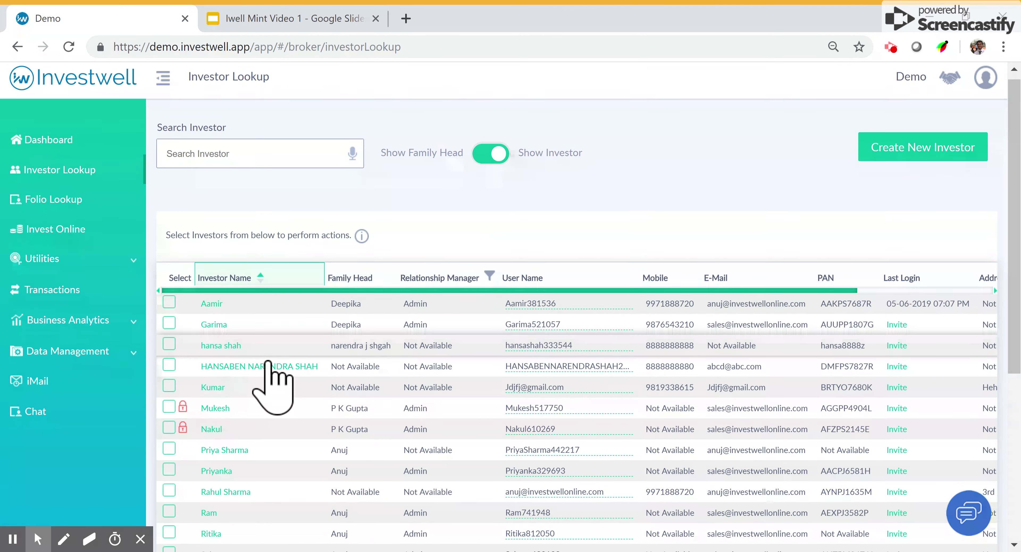
pyautogui.scroll(-3, 268, 361)
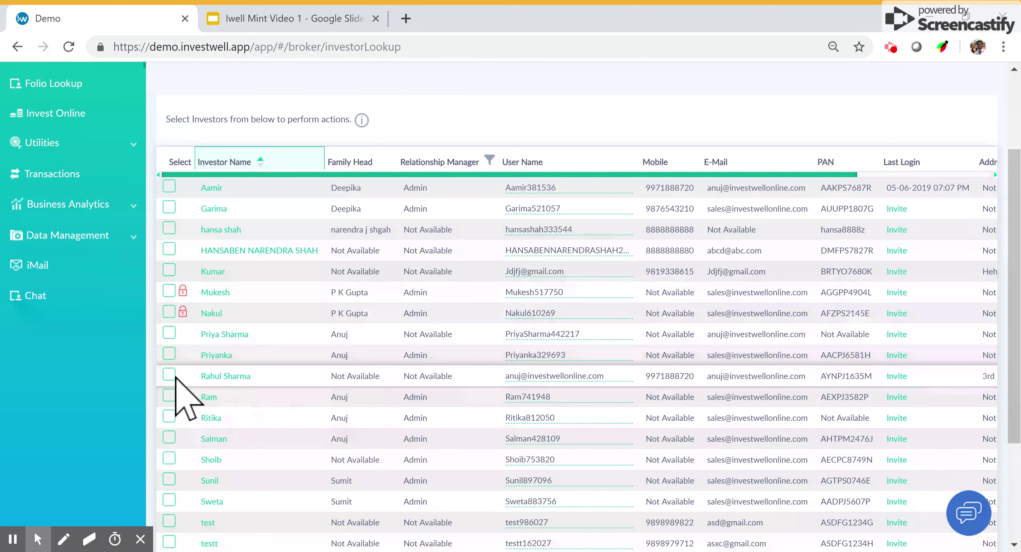
pyautogui.click(169, 374)
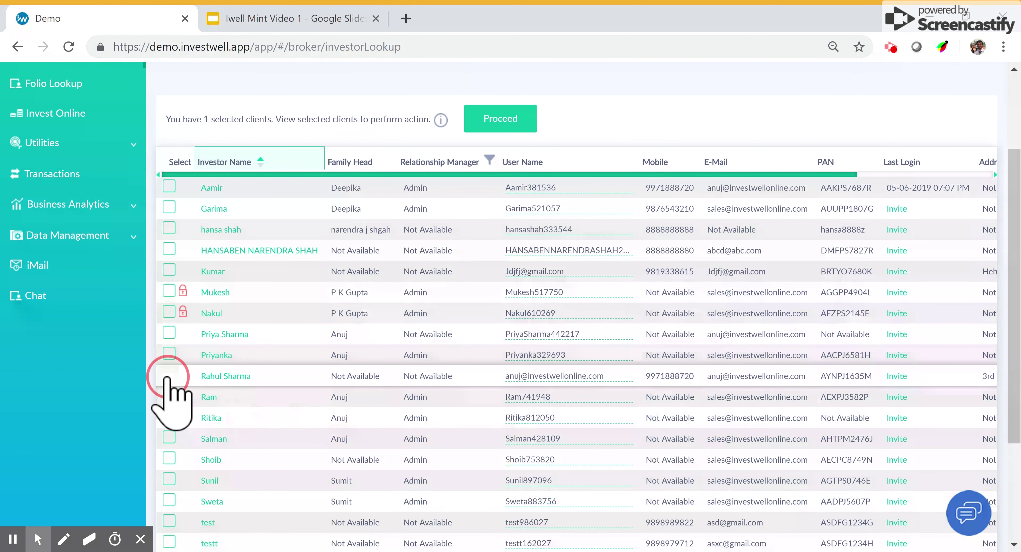
pyautogui.click(511, 128)
pyautogui.click(324, 276)
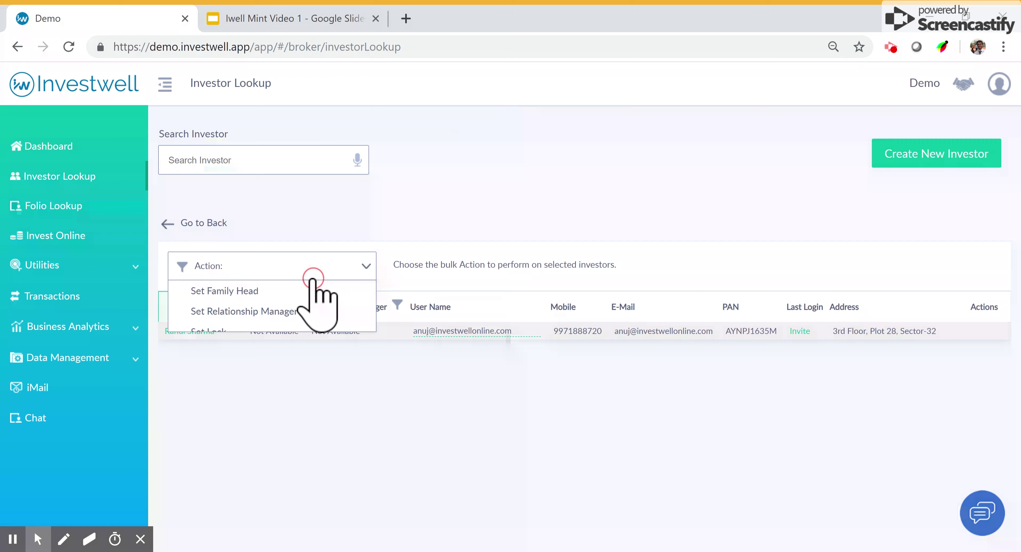
pyautogui.click(292, 322)
pyautogui.click(302, 319)
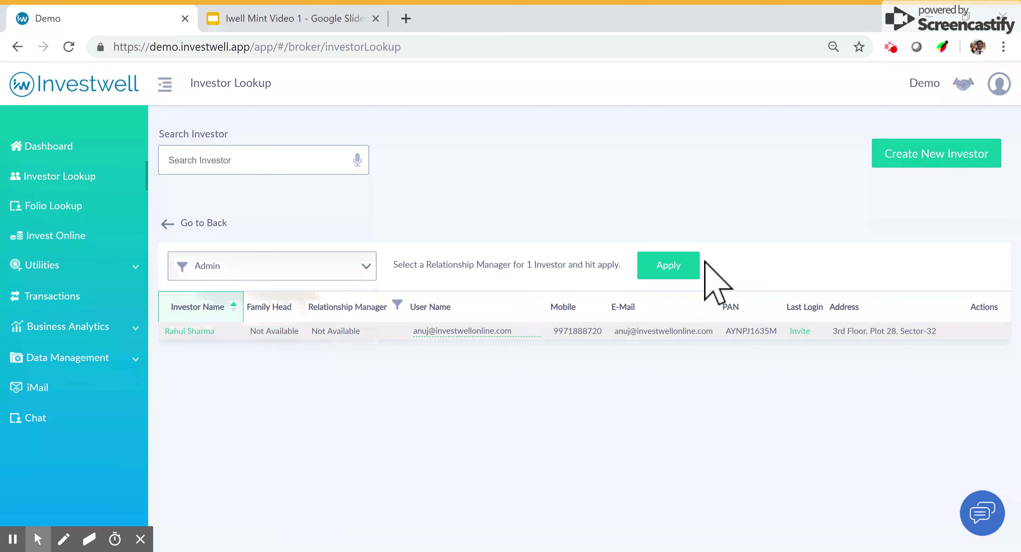
pyautogui.click(673, 262)
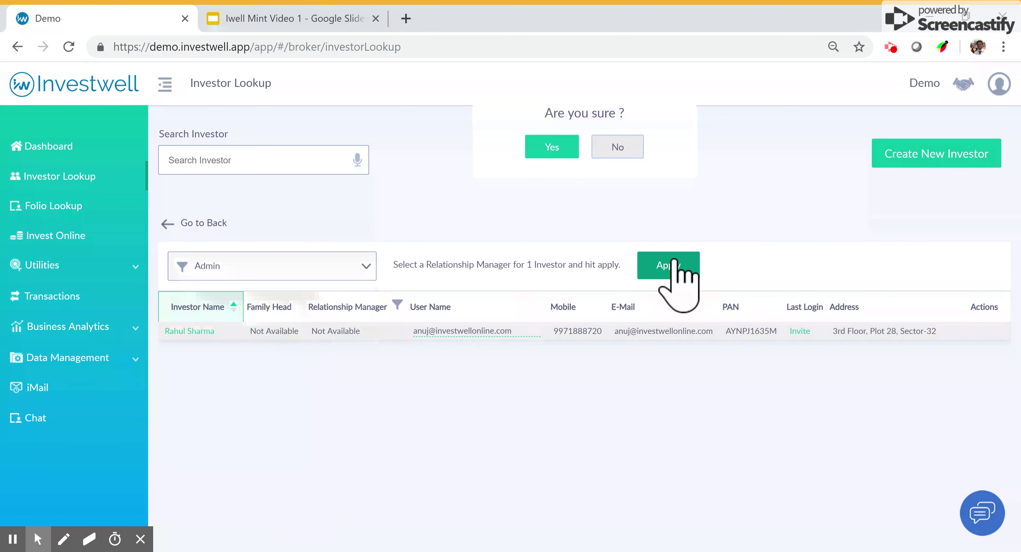
pyautogui.click(552, 147)
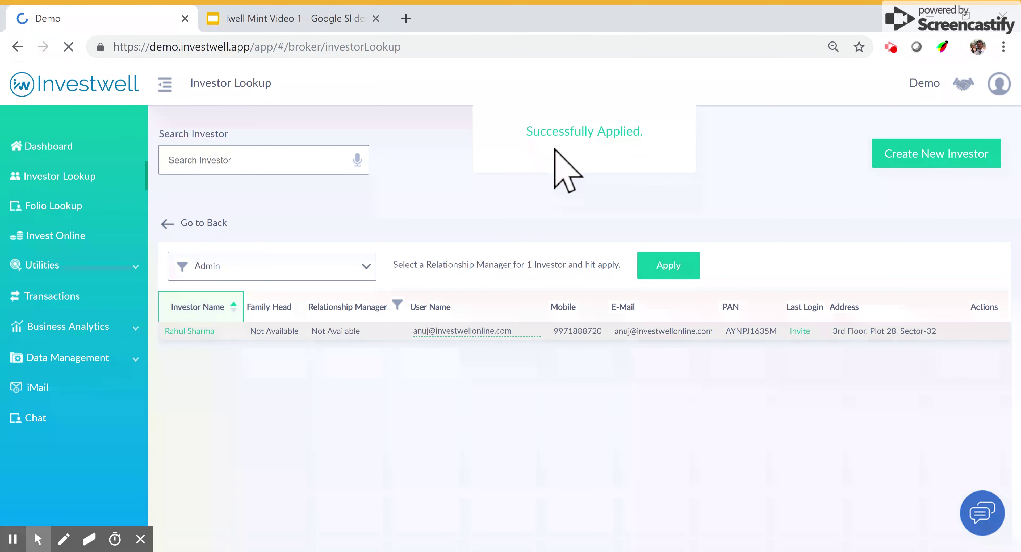